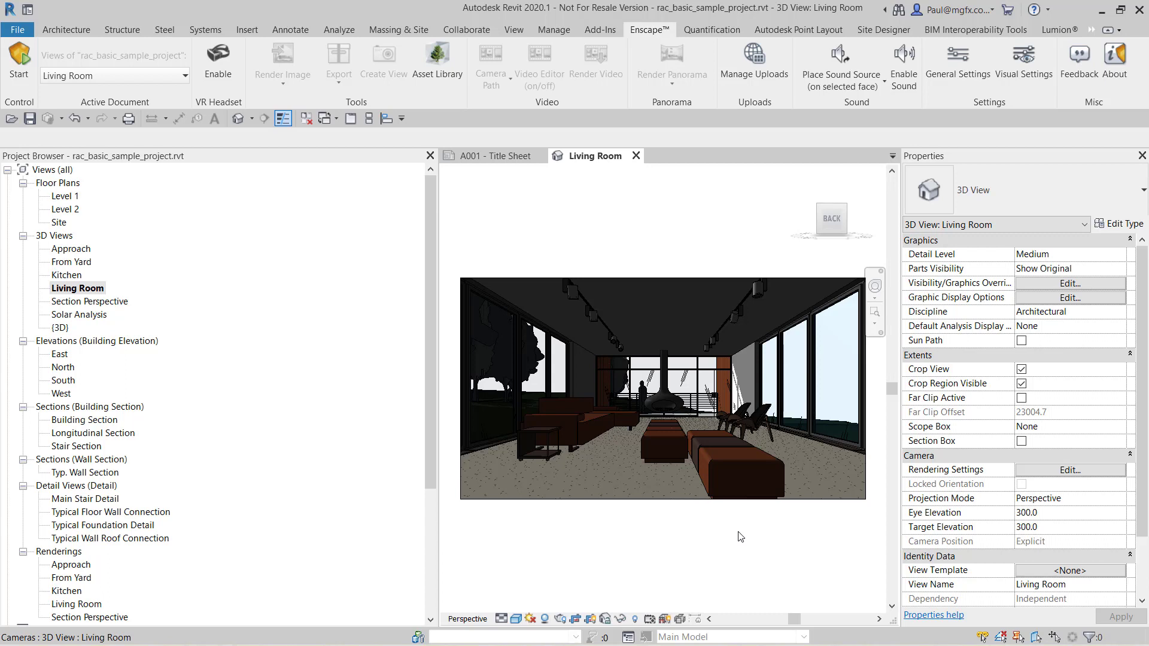
pyautogui.click(226, 67)
pyautogui.hotkey('alt', 'Tab')
pyautogui.hotkey('alt', 'Tab')
pyautogui.hotkey('alt', 'Tab')
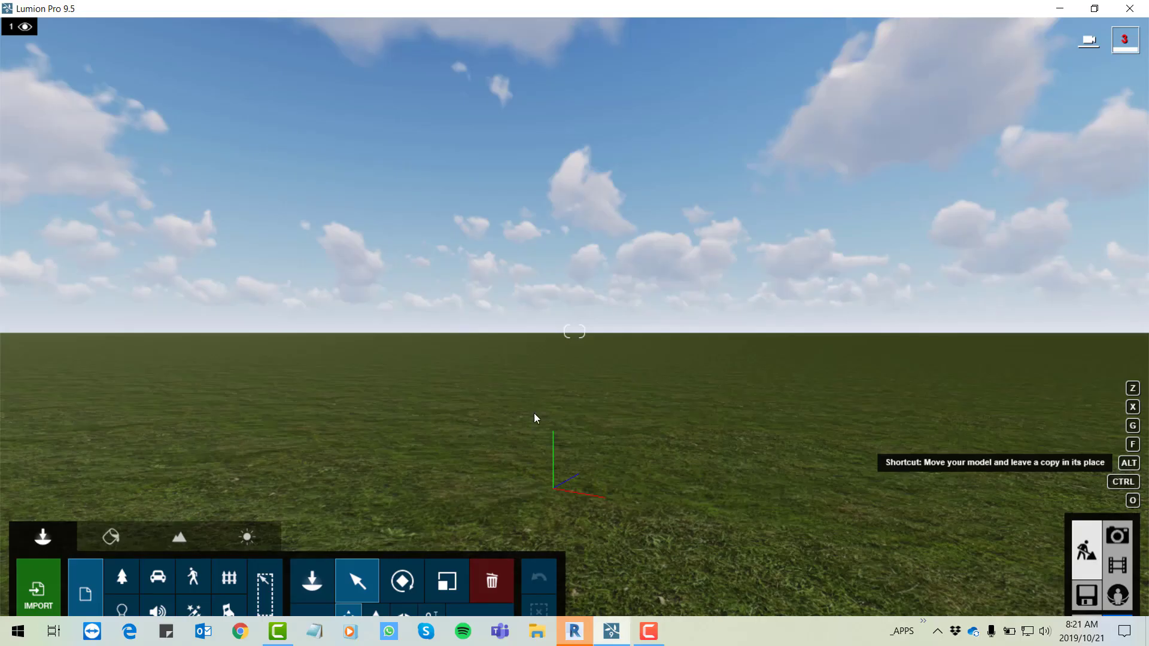
# Step: Switch to Revit and start Lumion LiveSync for the Living Room view
pyautogui.hotkey('alt', 'Tab')
pyautogui.hotkey('alt', 'Tab')
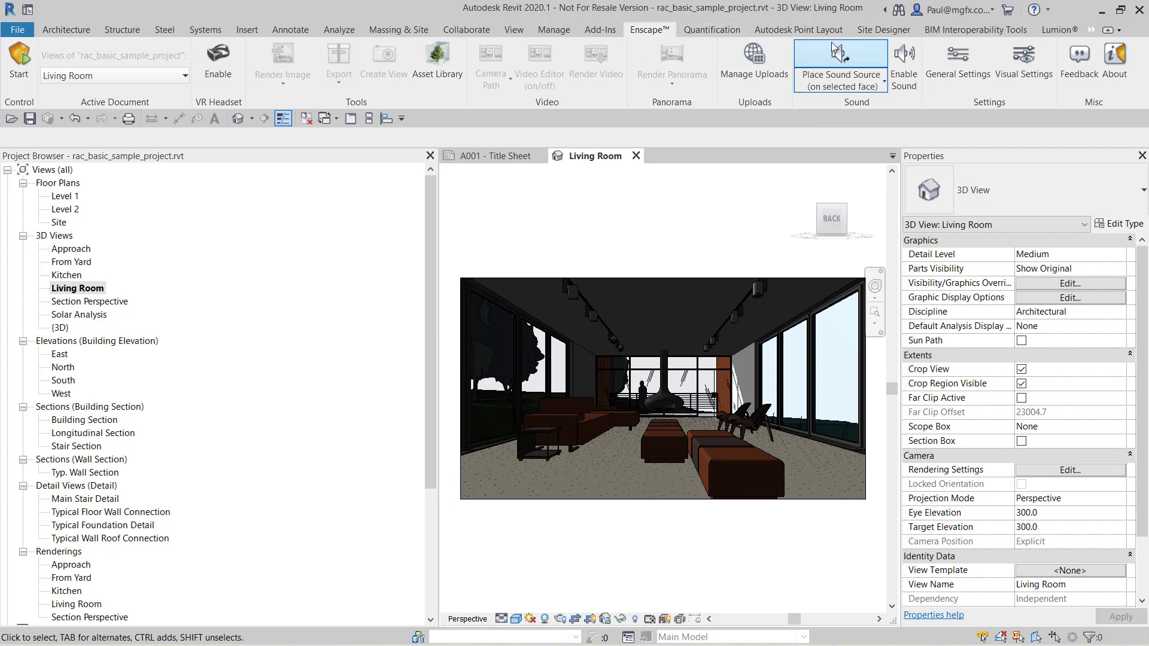
pyautogui.click(1053, 30)
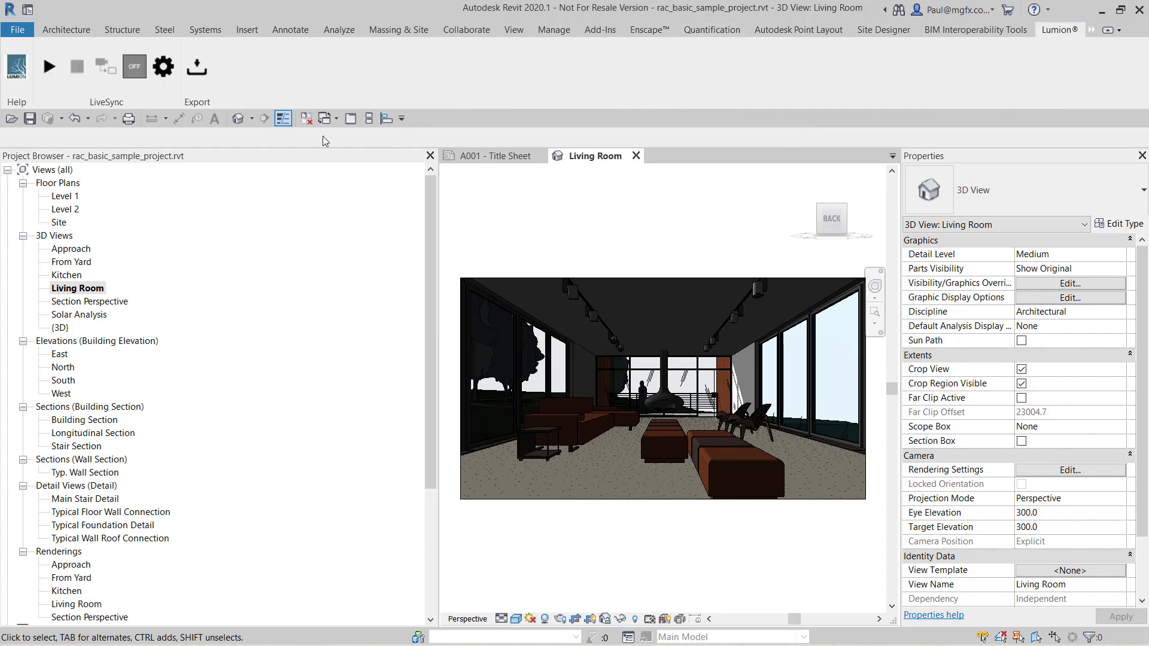
pyautogui.click(49, 67)
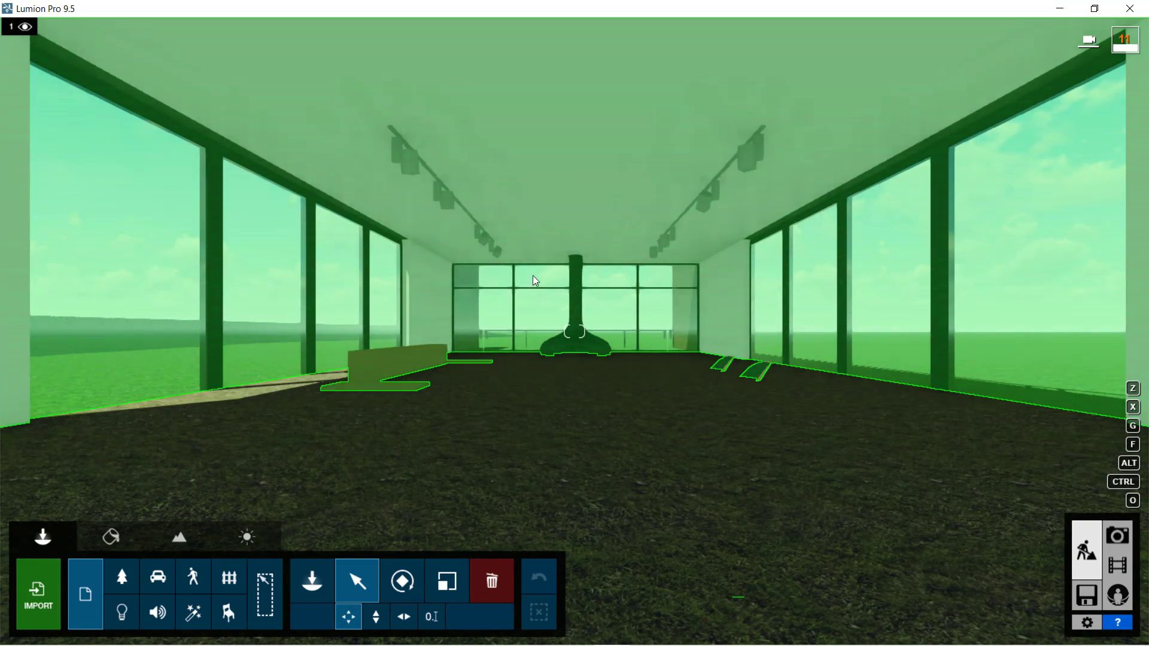
# Step: Raise the linked rac basic sample project model vertically so the house and its terrain sit above the grass ground
pyautogui.press('a')
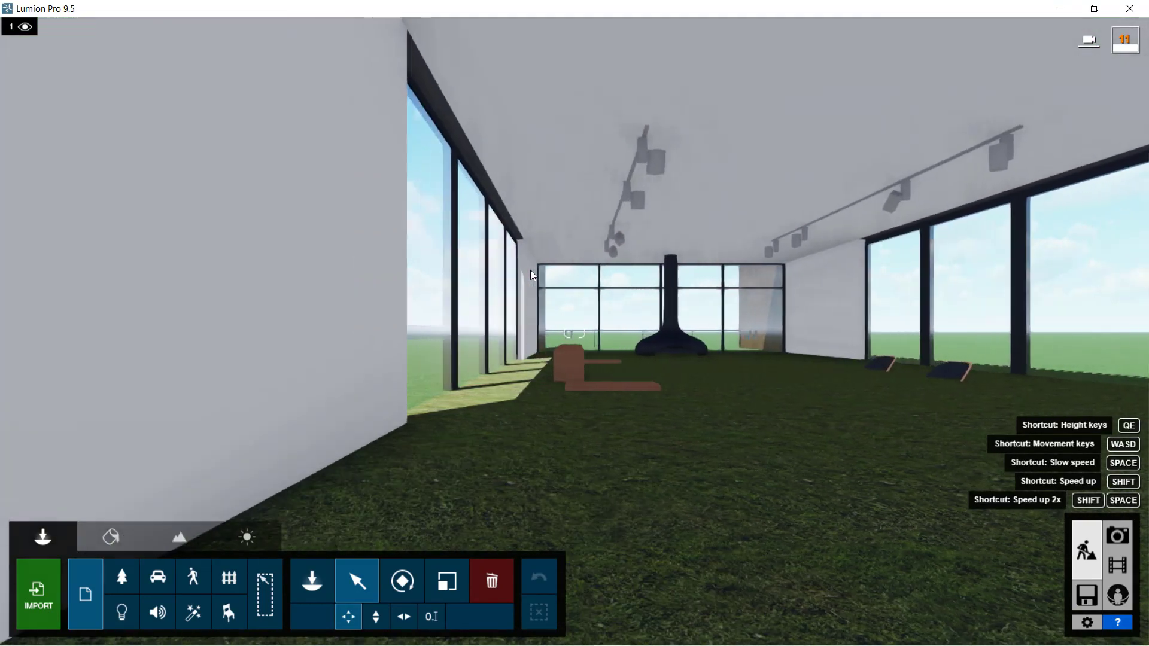
pyautogui.press('a')
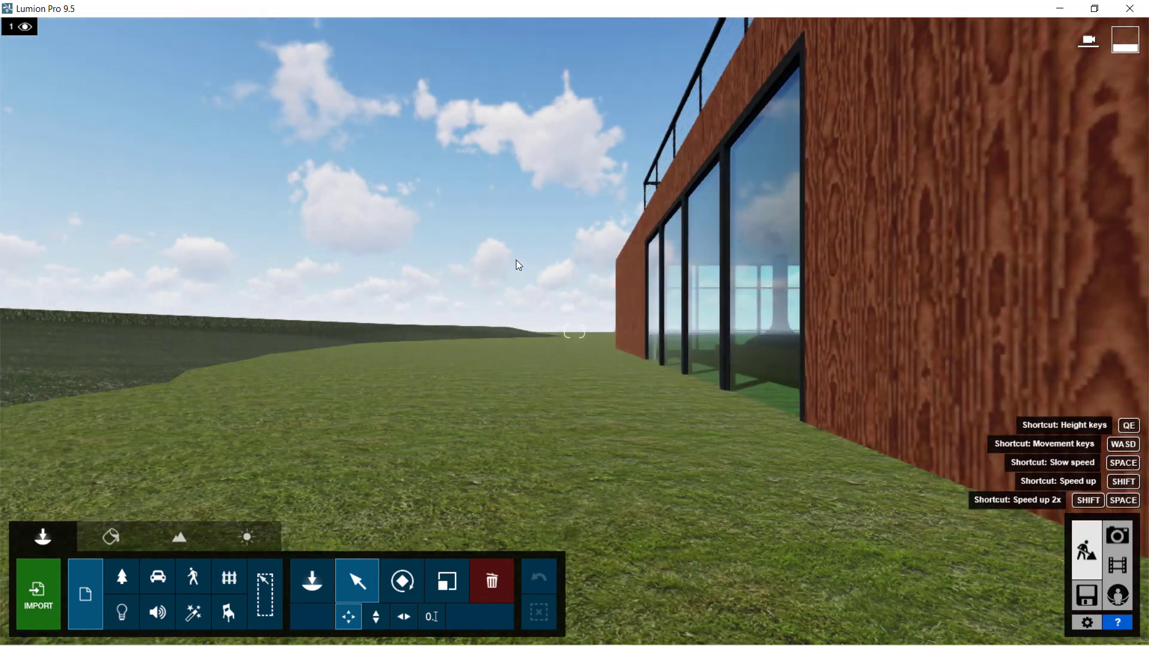
pyautogui.press('q')
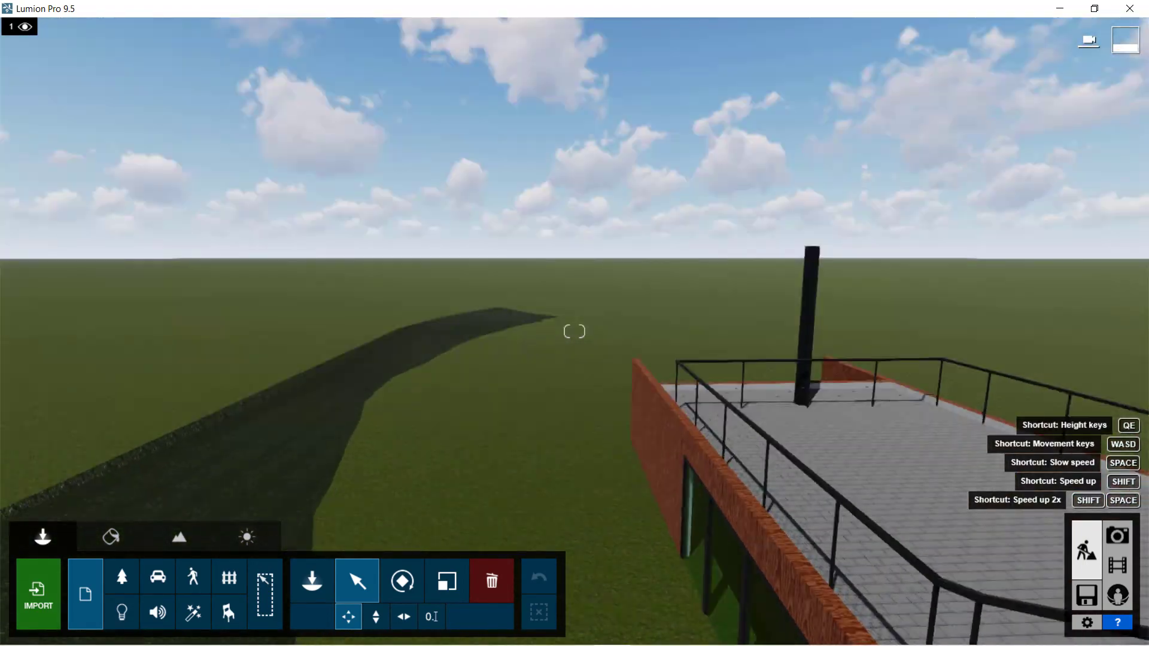
pyautogui.moveTo(574, 331); pyautogui.dragTo(670, 401, button='right')
pyautogui.press('w')
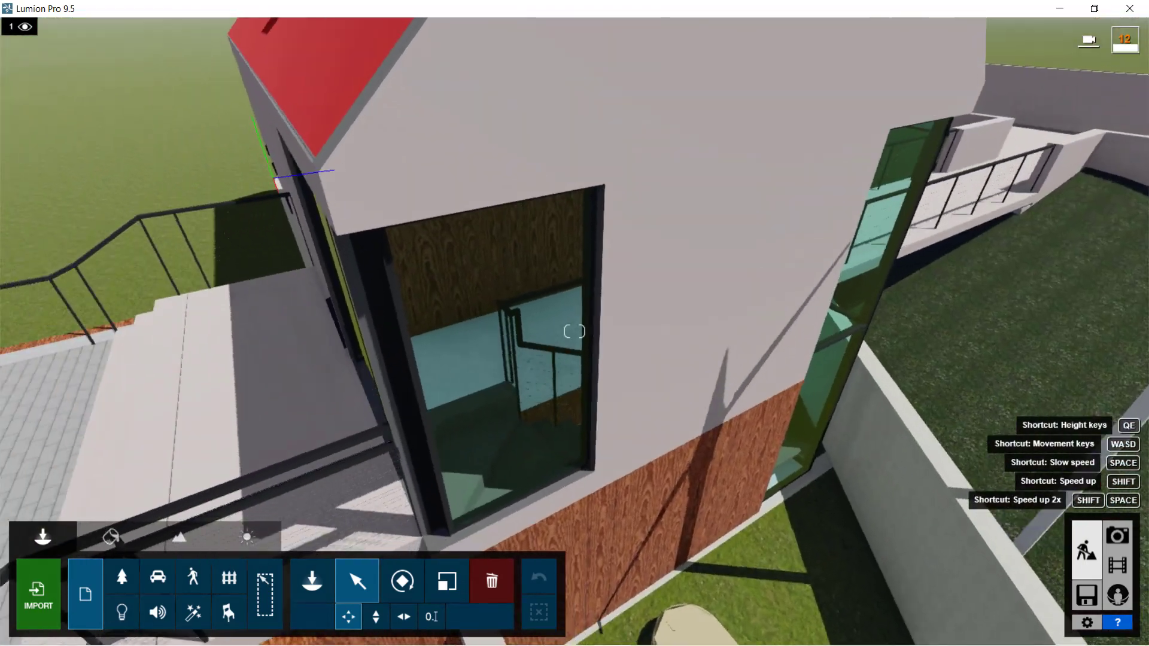
pyautogui.press('s')
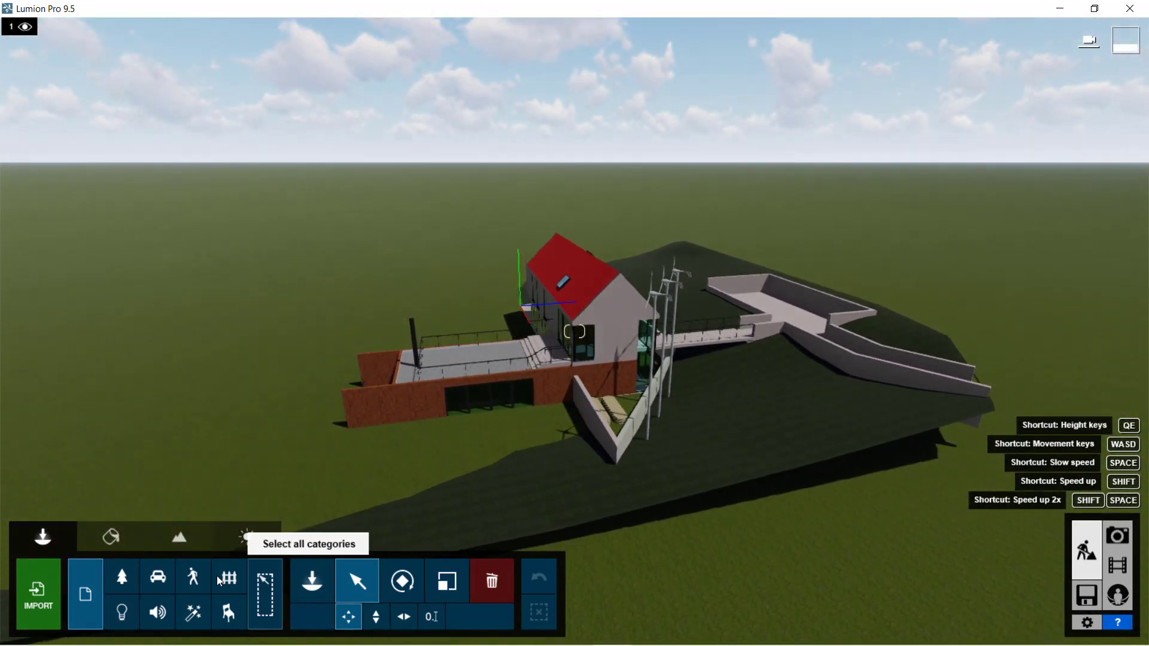
pyautogui.click(376, 616)
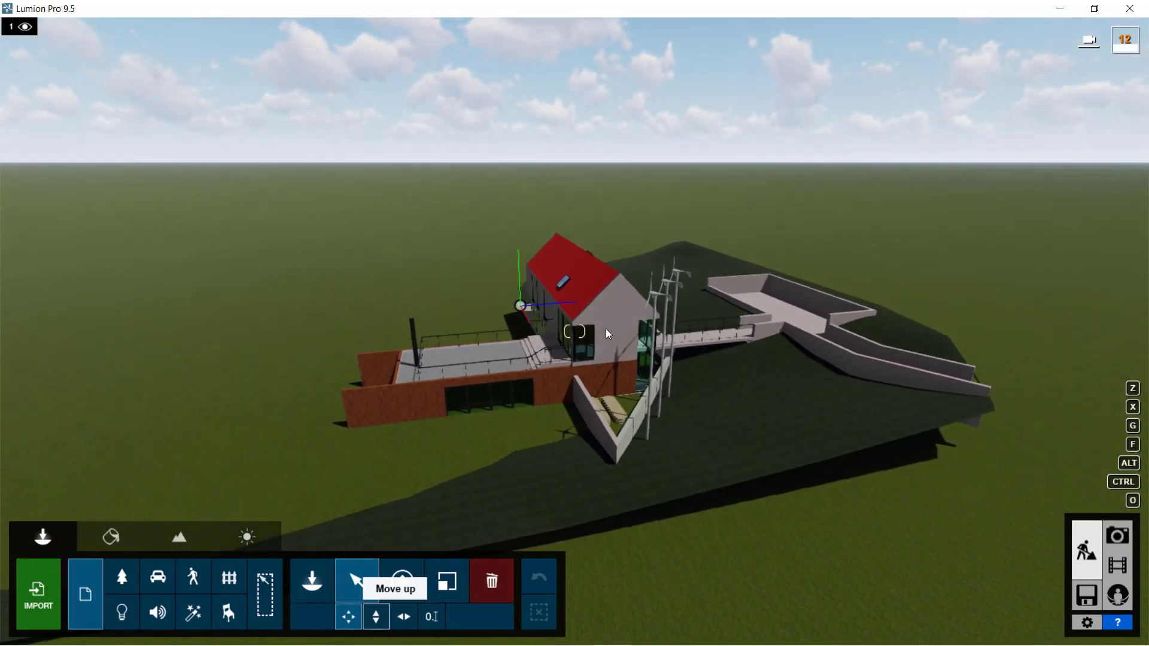
pyautogui.moveTo(518, 305); pyautogui.dragTo(542, 27)
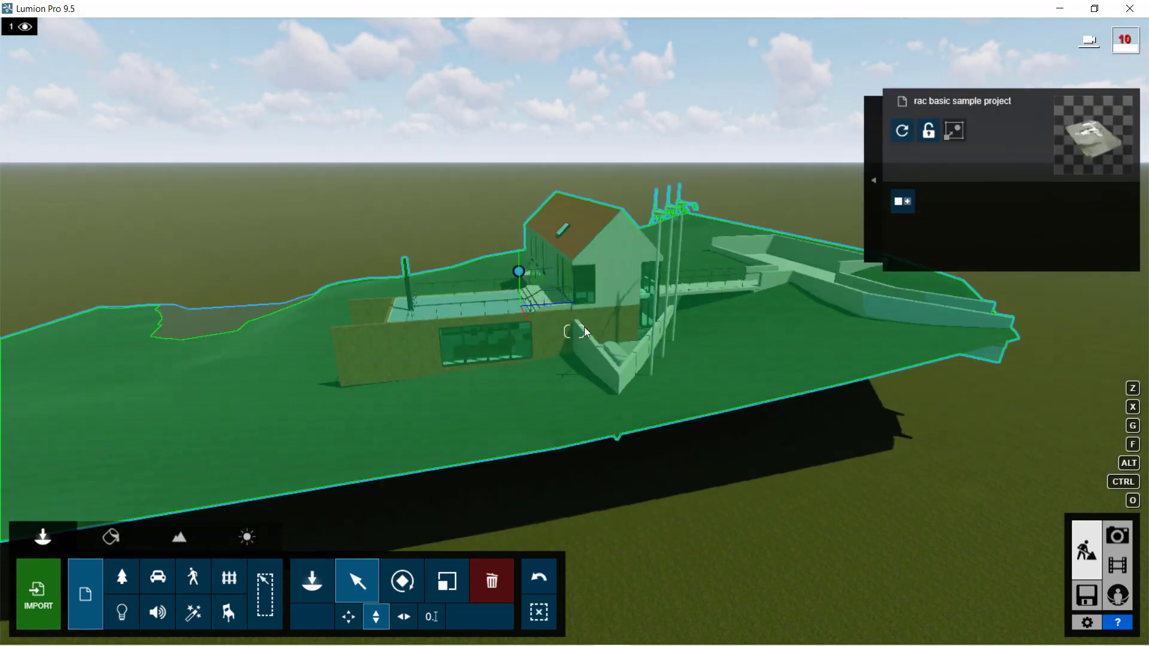
# Step: Place the standing man in the white robe from the People and Animals library on the living room floor beside the fireplace
pyautogui.press('w')
pyautogui.moveTo(585, 331); pyautogui.dragTo(602, 347, button='right')
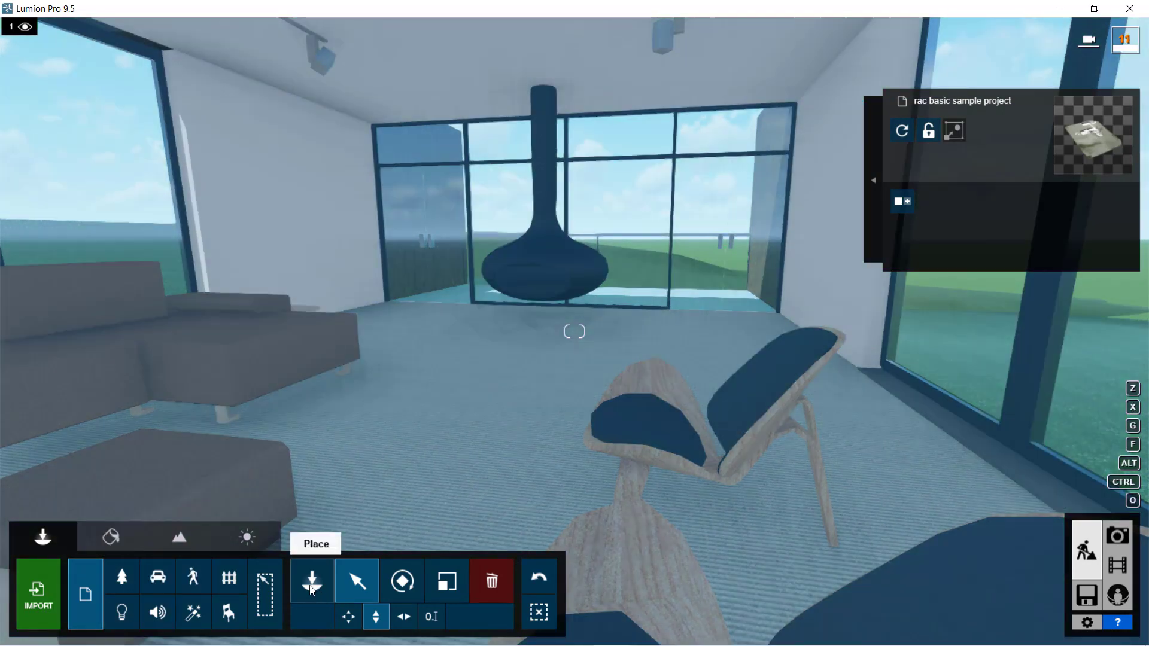
pyautogui.click(312, 588)
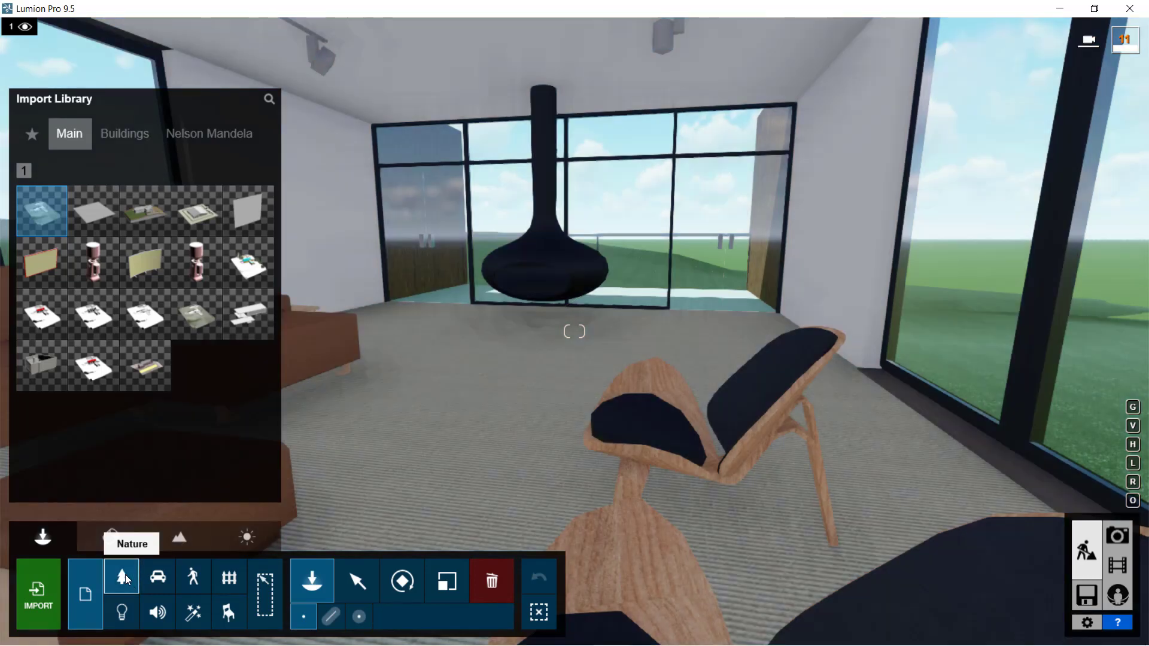
pyautogui.click(124, 574)
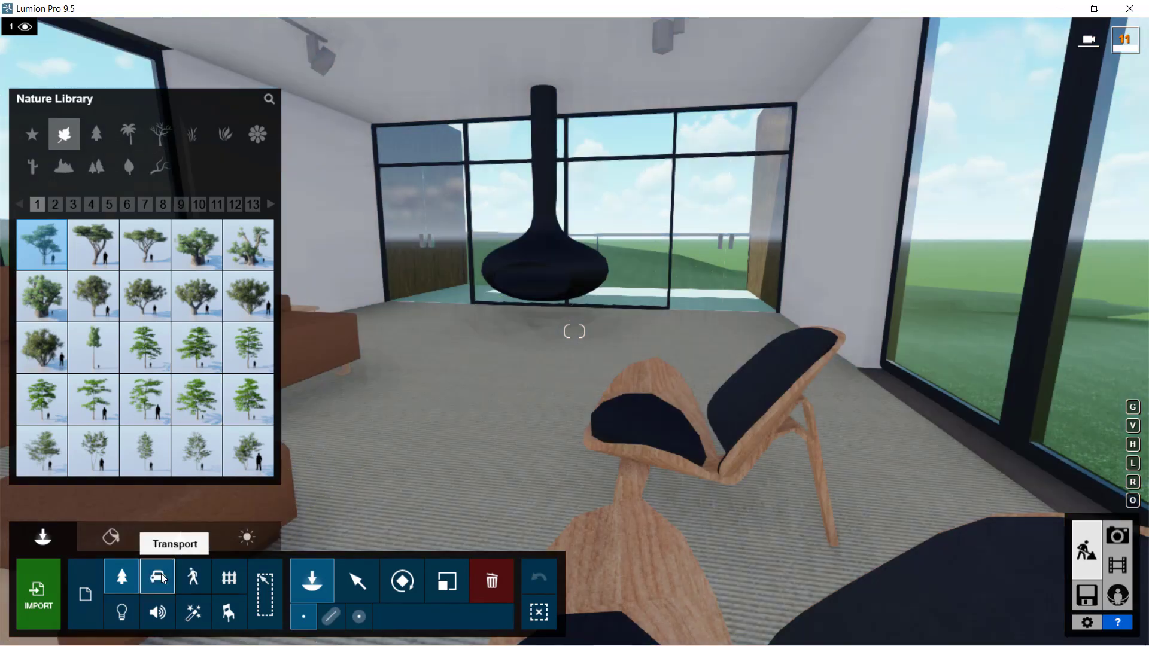
pyautogui.click(161, 574)
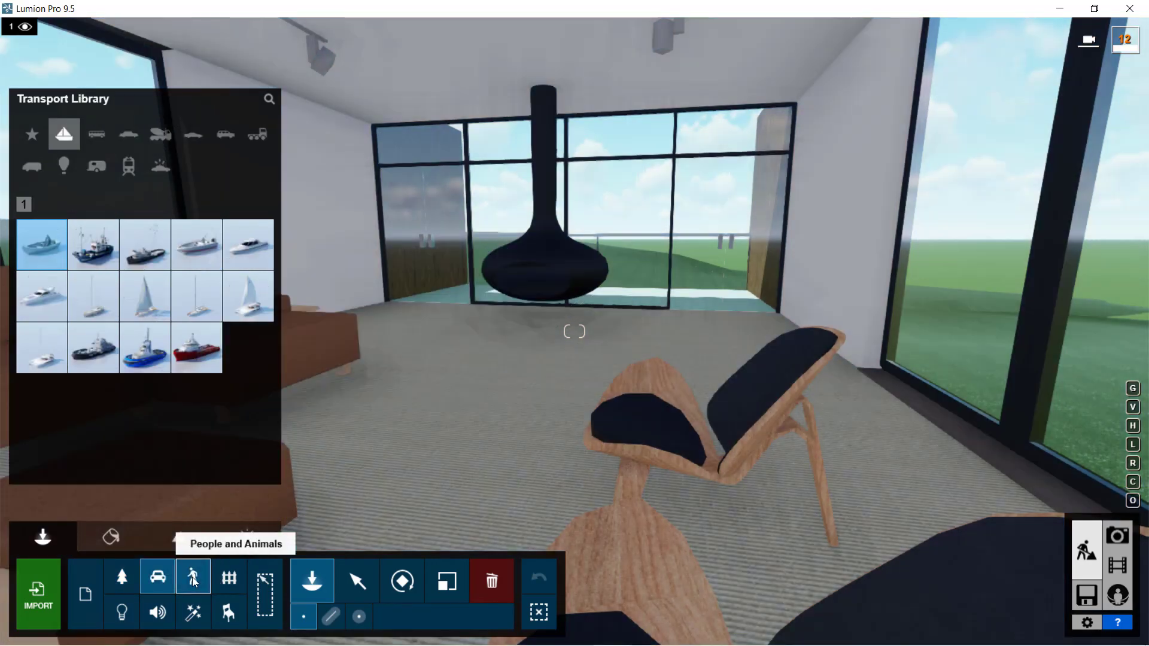
pyautogui.click(199, 576)
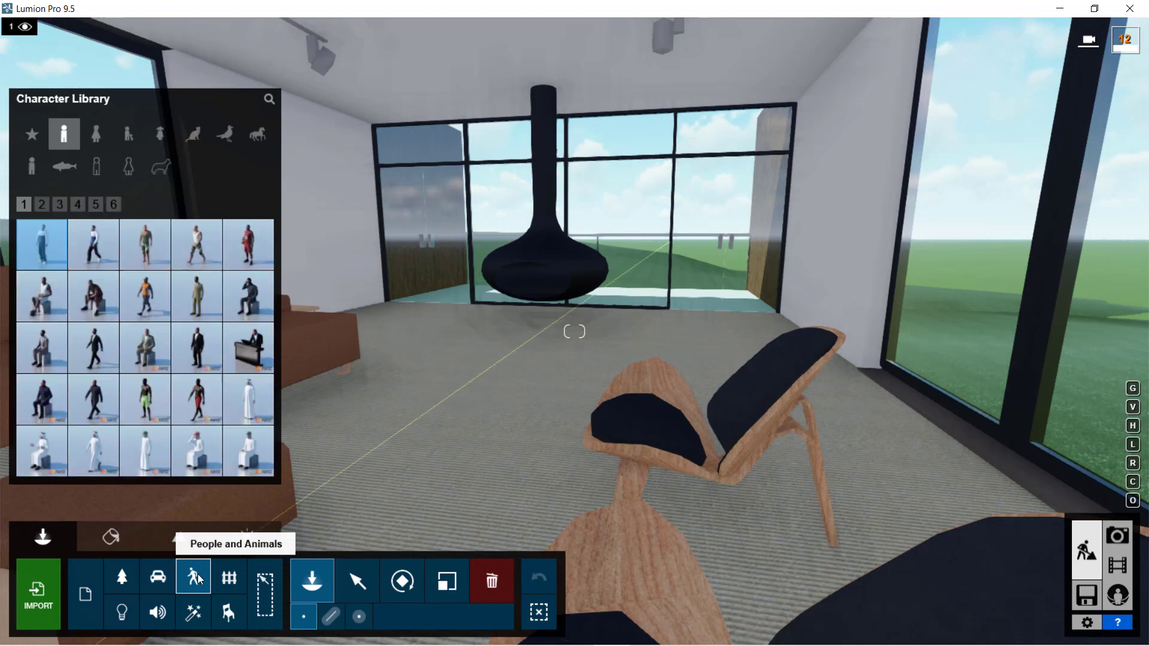
pyautogui.click(149, 298)
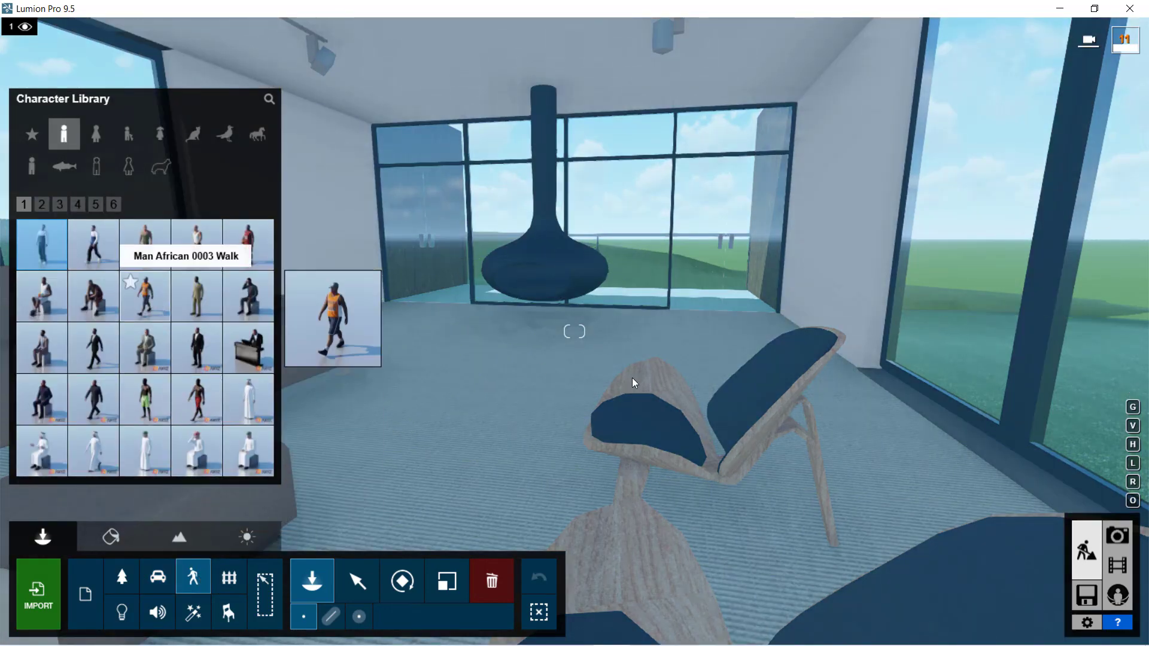
pyautogui.click(530, 376)
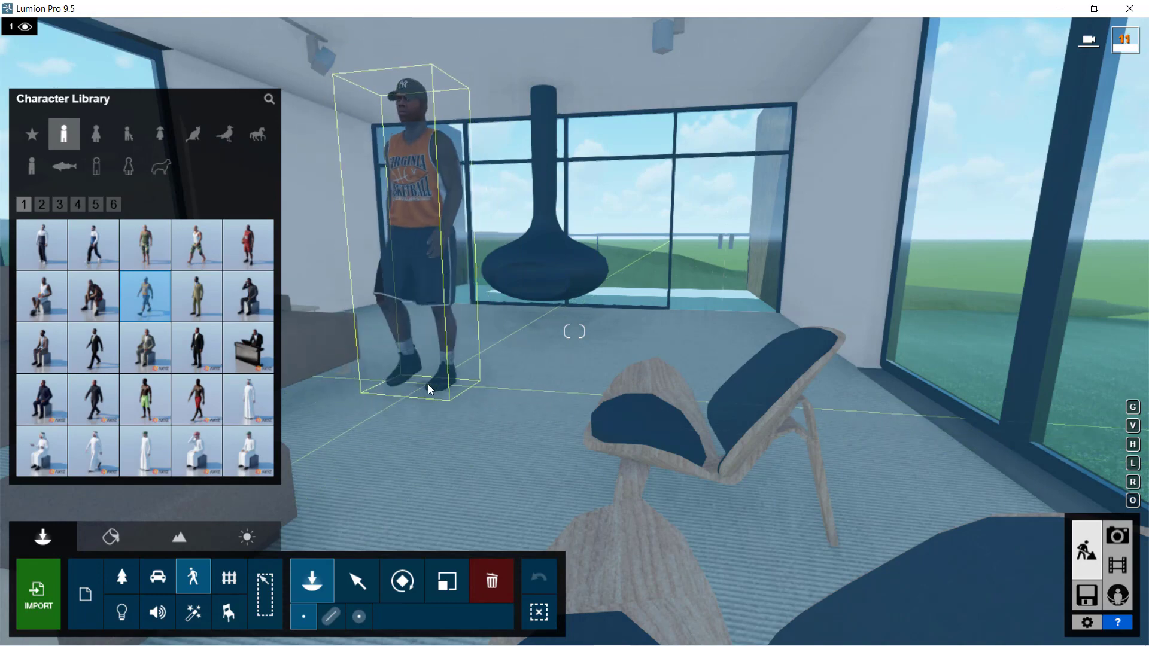
pyautogui.click(246, 399)
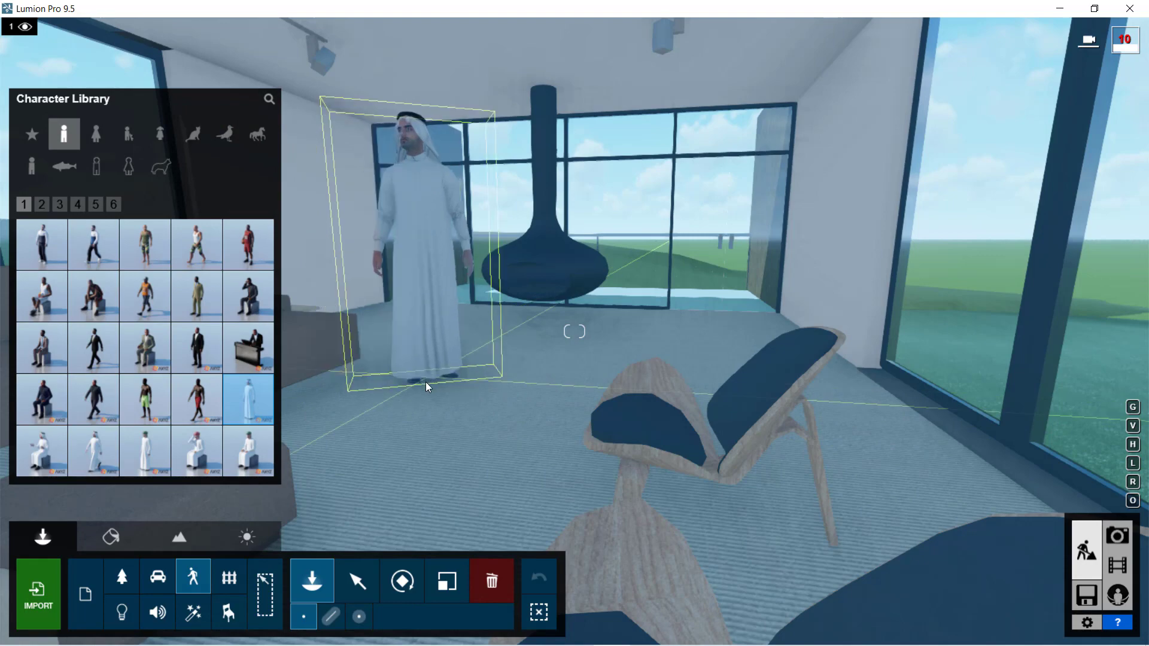
pyautogui.click(419, 389)
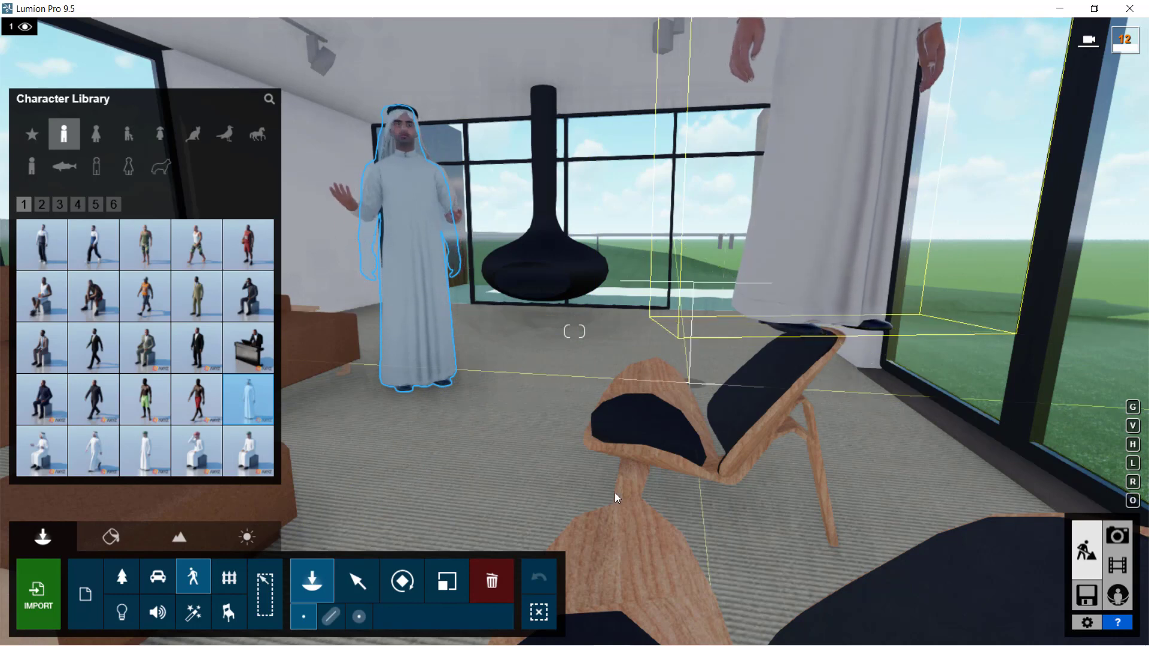
pyautogui.click(536, 618)
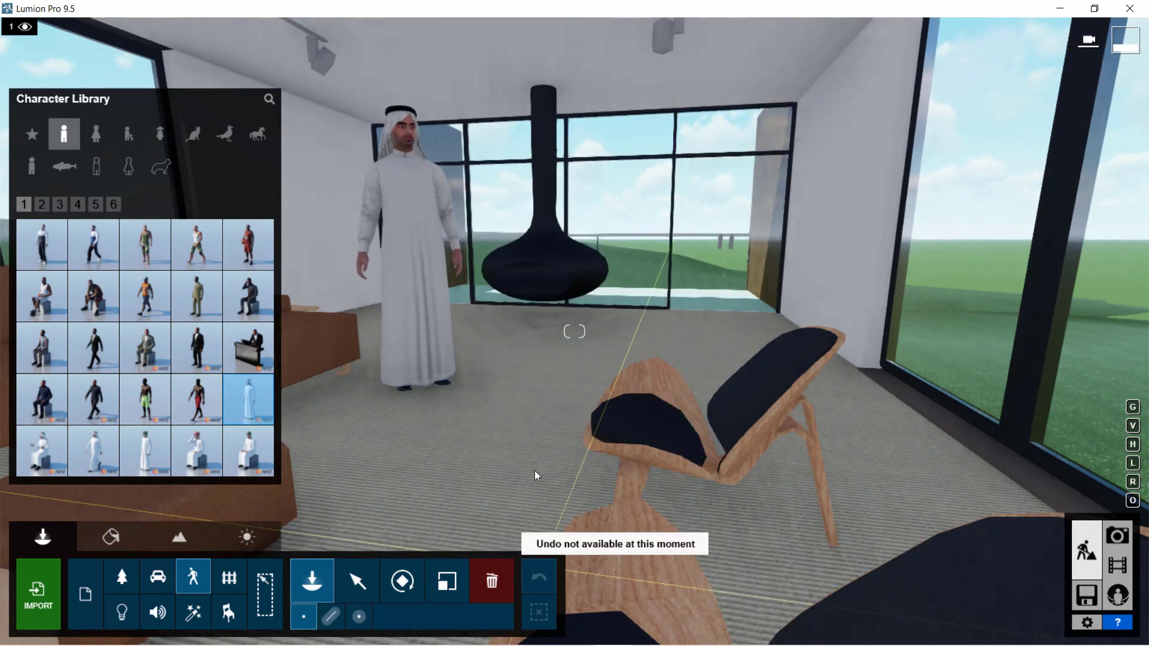
pyautogui.click(279, 230)
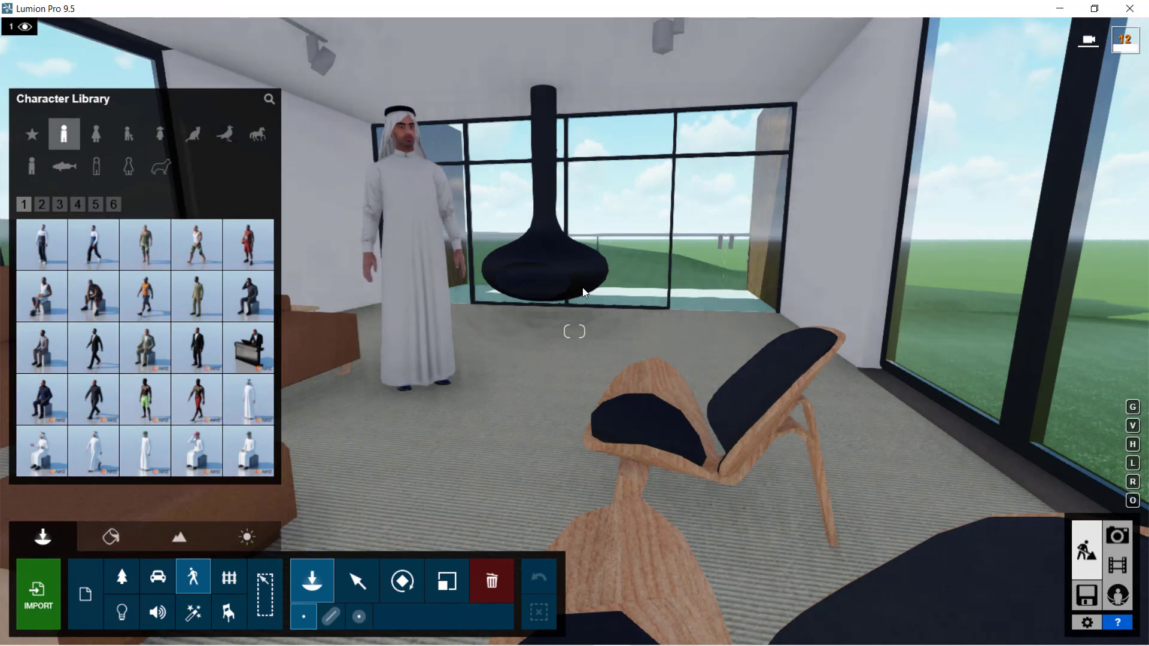
# Step: Switch to Revit and set the Living Room view's visual style to Realistic
pyautogui.hotkey('alt', 'Tab')
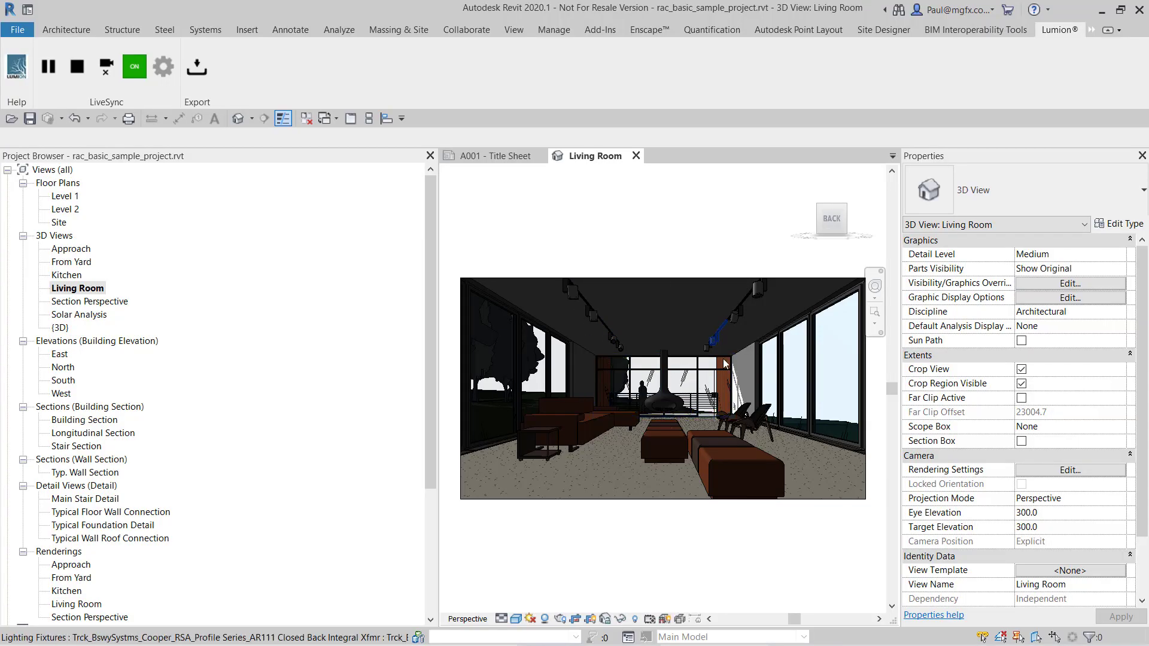
pyautogui.rightClick(669, 399)
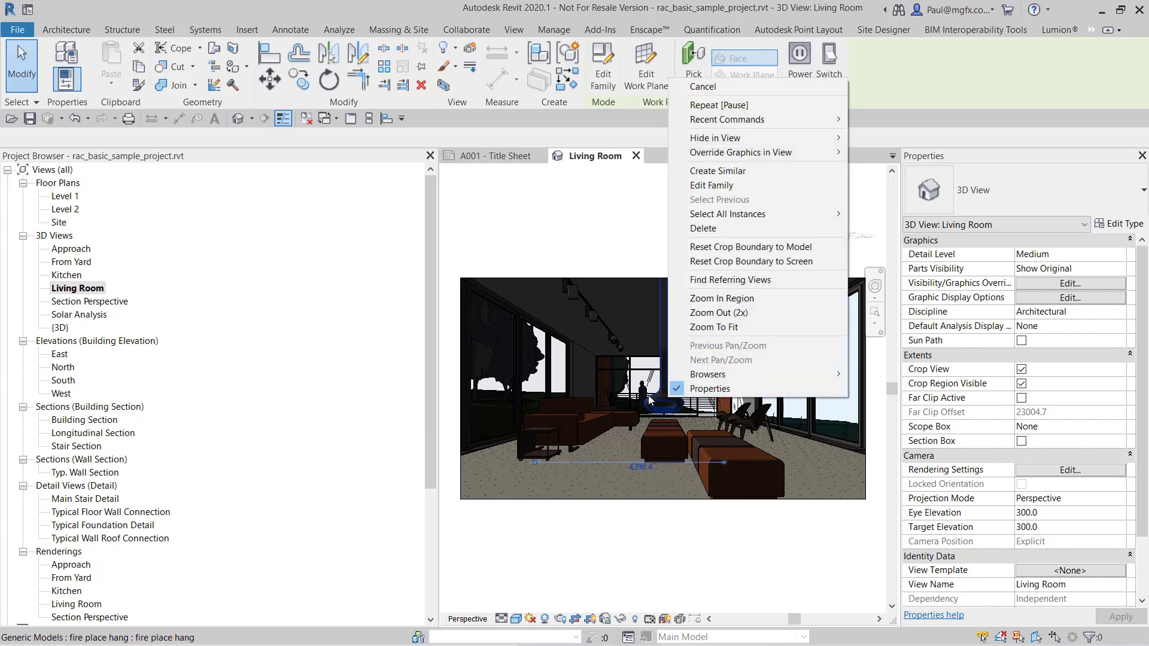
pyautogui.press('Escape')
pyautogui.press('Escape')
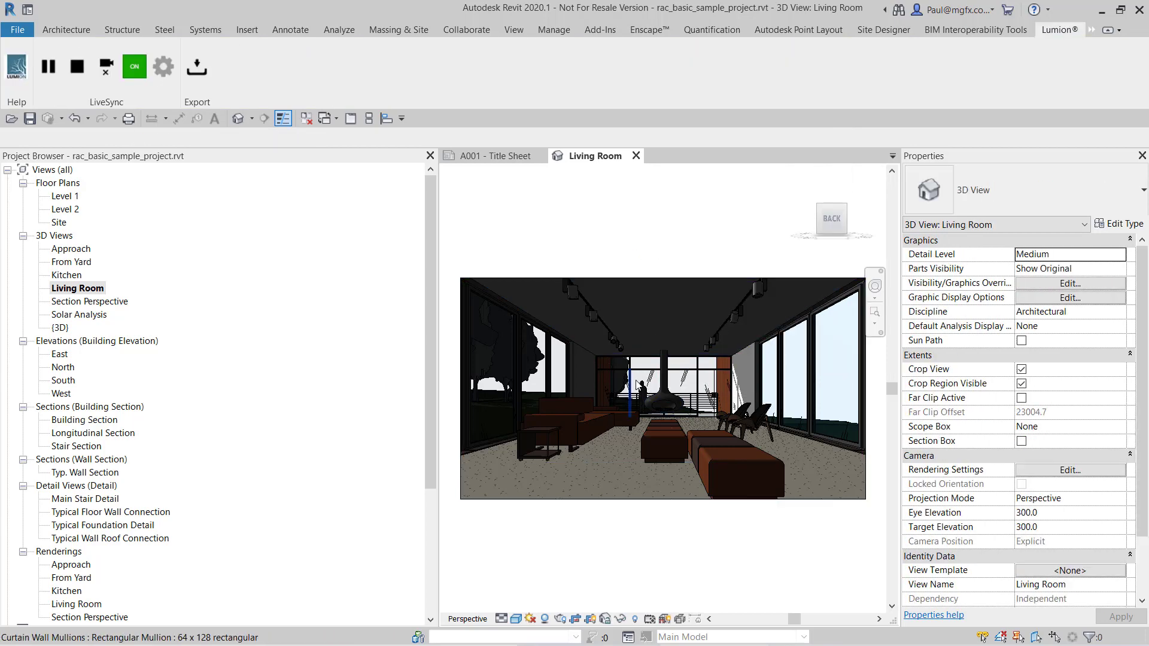
pyautogui.scroll(10, 639, 389)
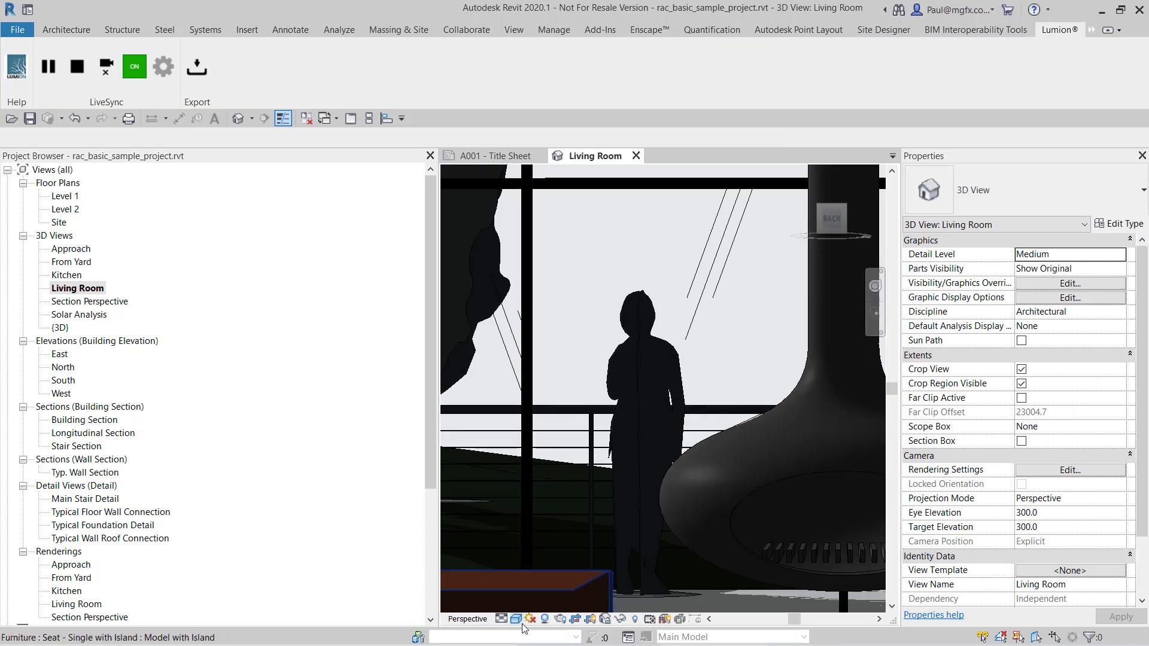
pyautogui.click(522, 624)
pyautogui.click(541, 604)
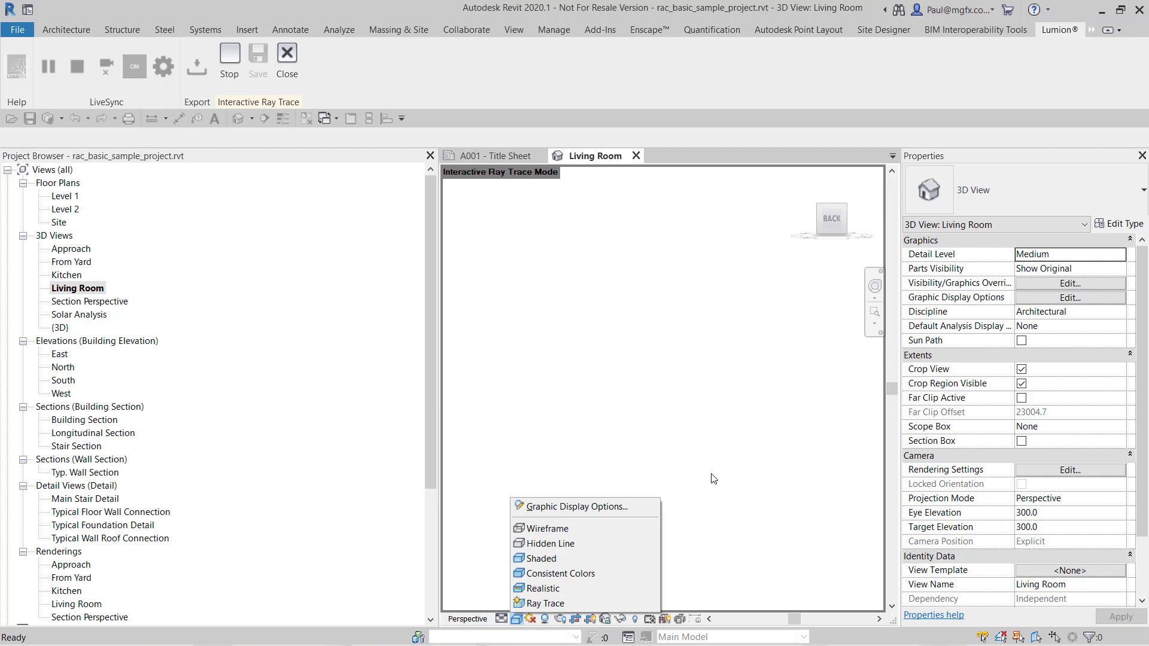
pyautogui.click(546, 593)
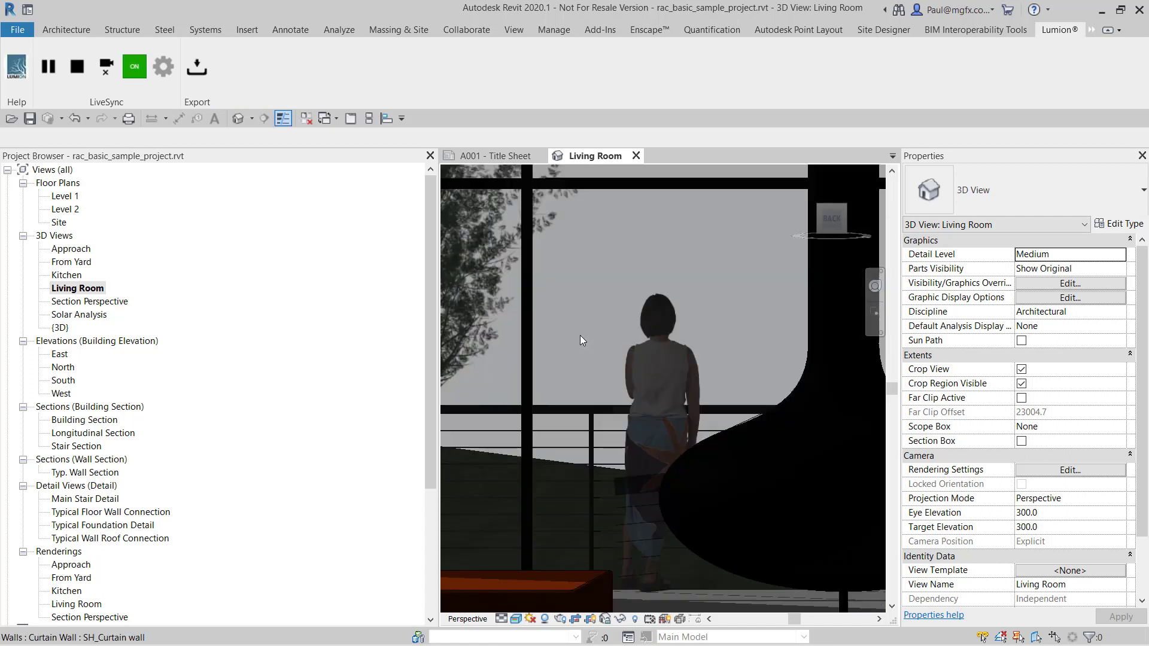
# Step: Stop the LiveSync session, switch to Lumion and close it
pyautogui.click(76, 68)
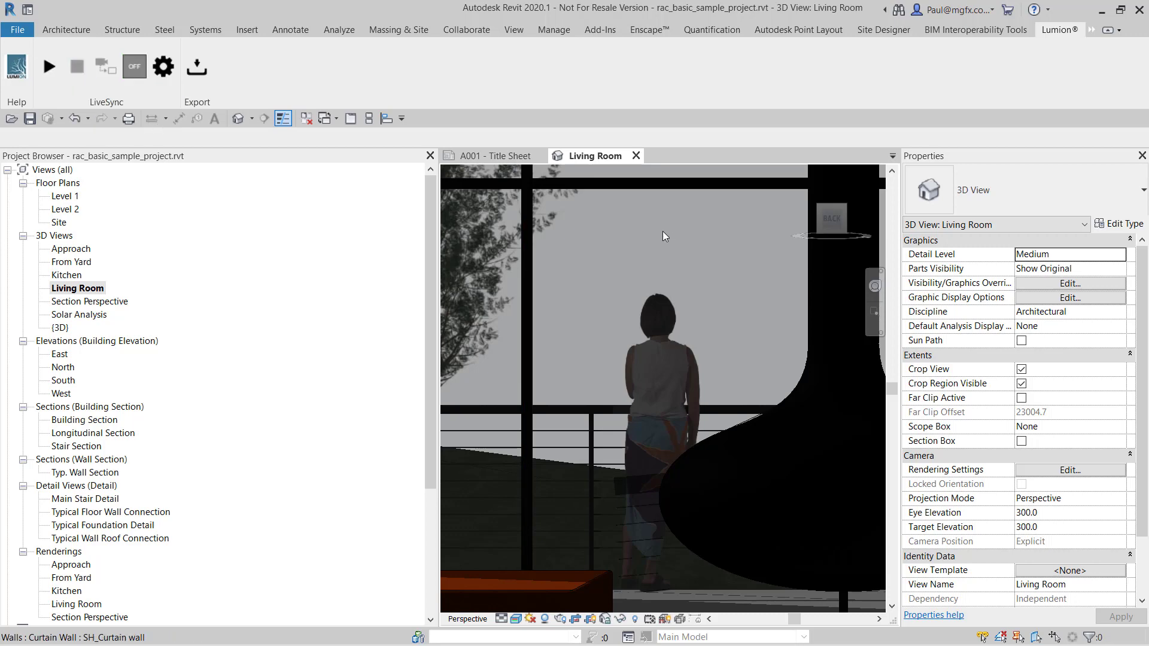
pyautogui.hotkey('alt', 'Tab')
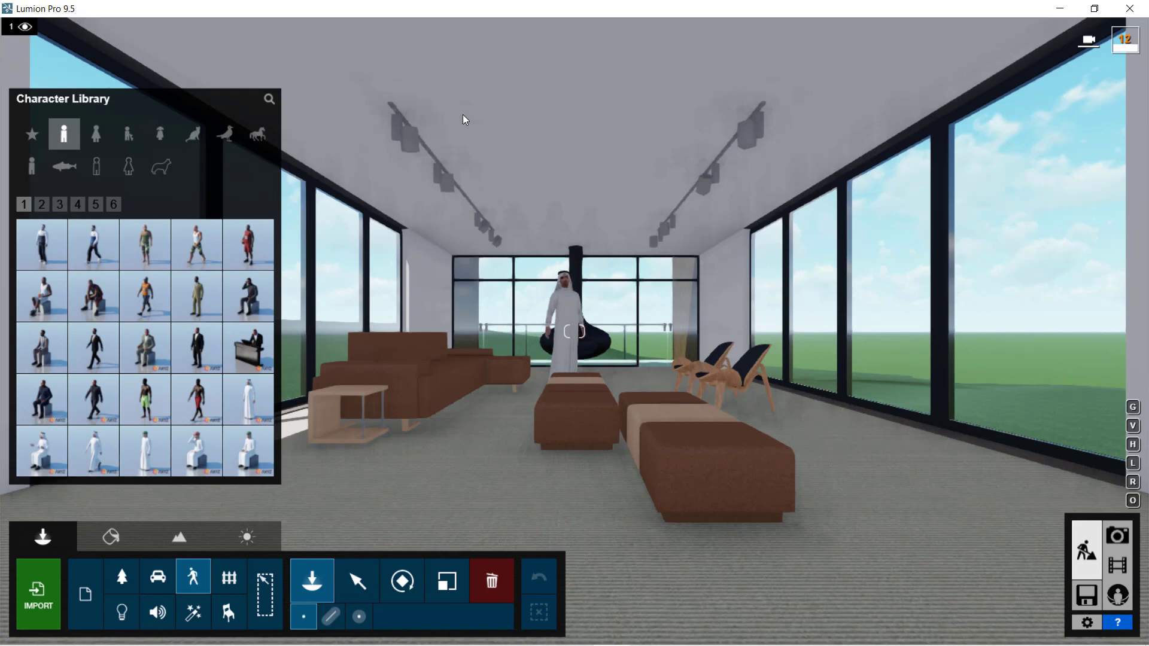
pyautogui.click(1130, 9)
pyautogui.click(713, 411)
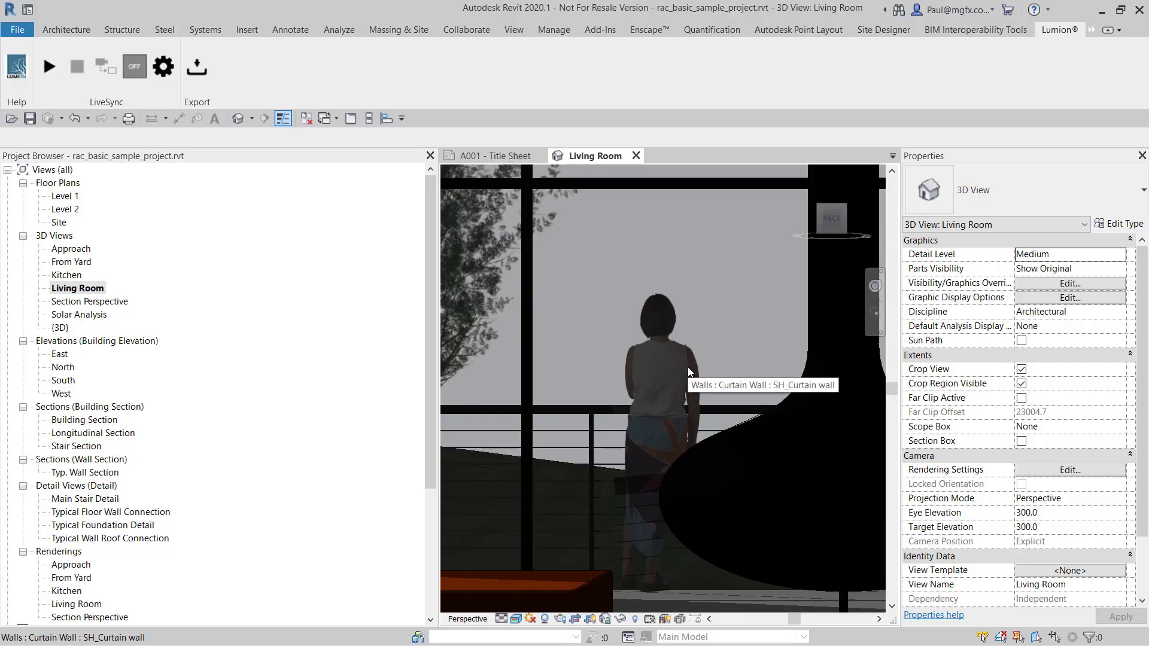
pyautogui.click(665, 328)
pyautogui.rightClick(633, 383)
pyautogui.click(598, 413)
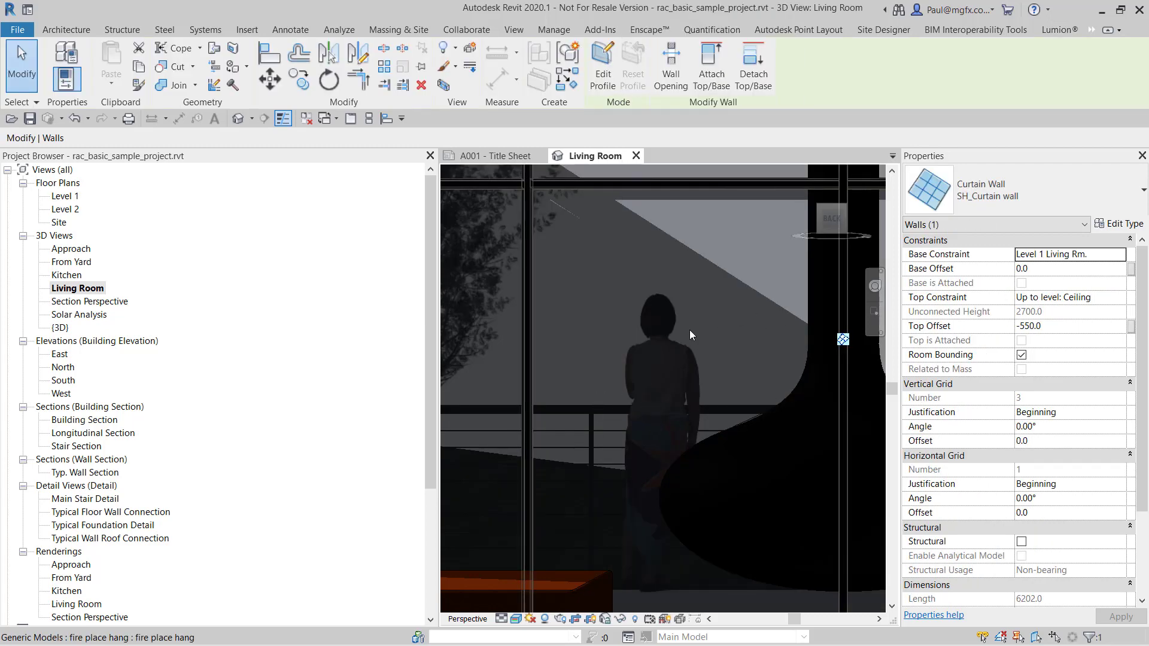
pyautogui.scroll(5, 723, 311)
pyautogui.scroll(-5, 632, 378)
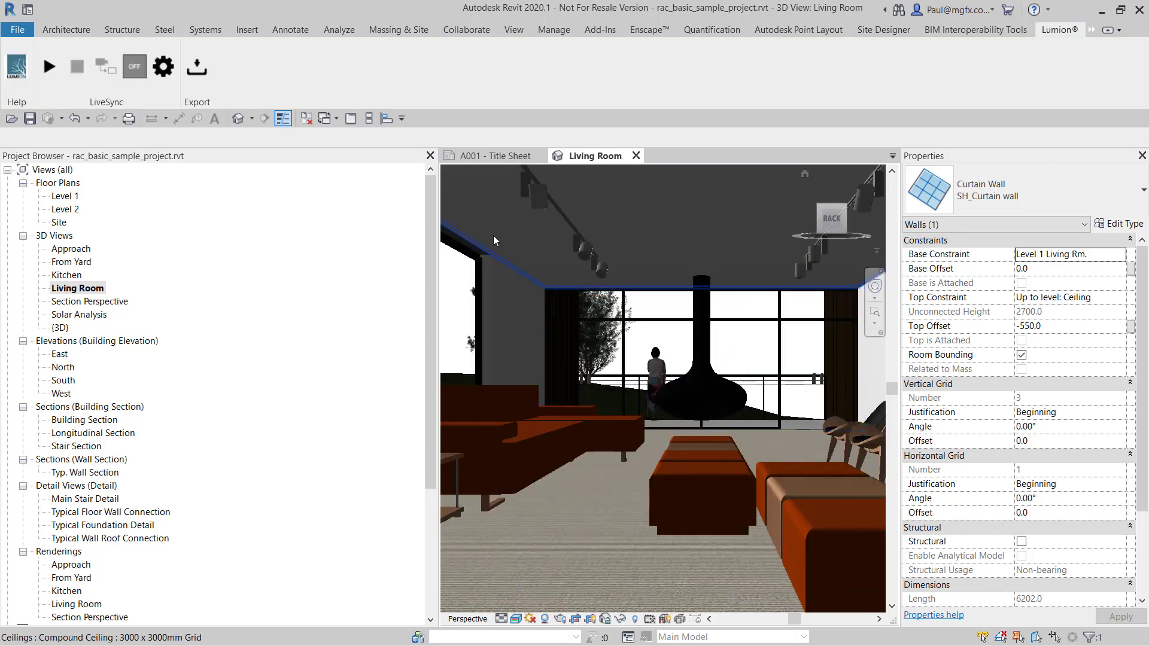
pyautogui.press('Escape')
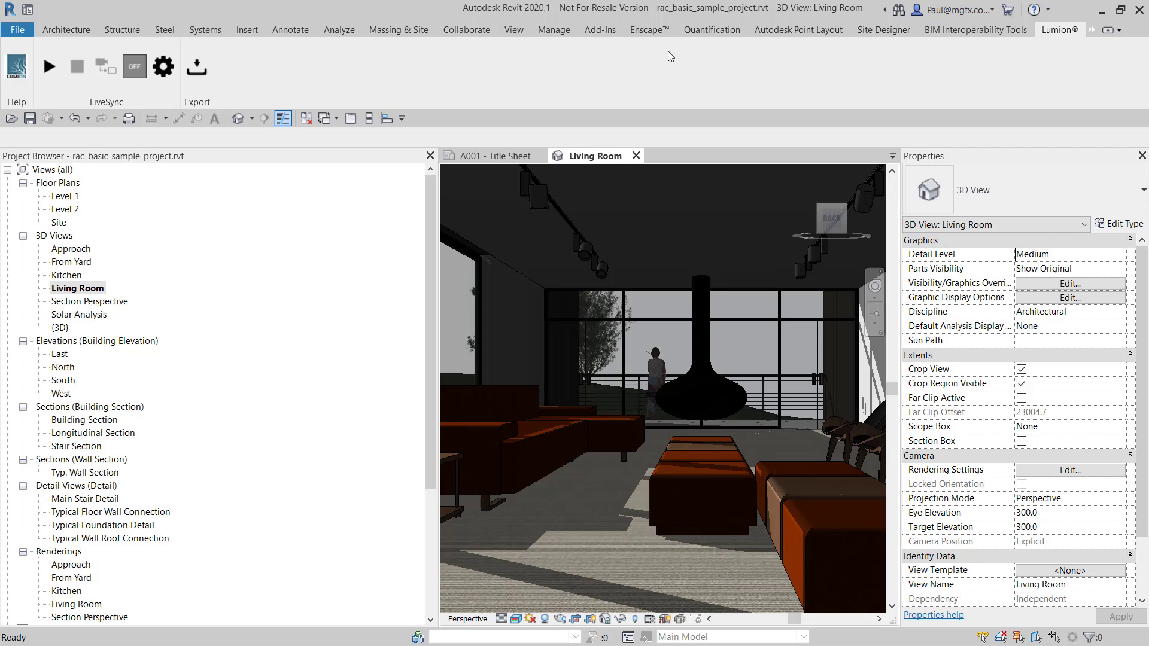
# Step: Open the Enscape Asset Library and filter it to the People category with the female tag
pyautogui.click(633, 30)
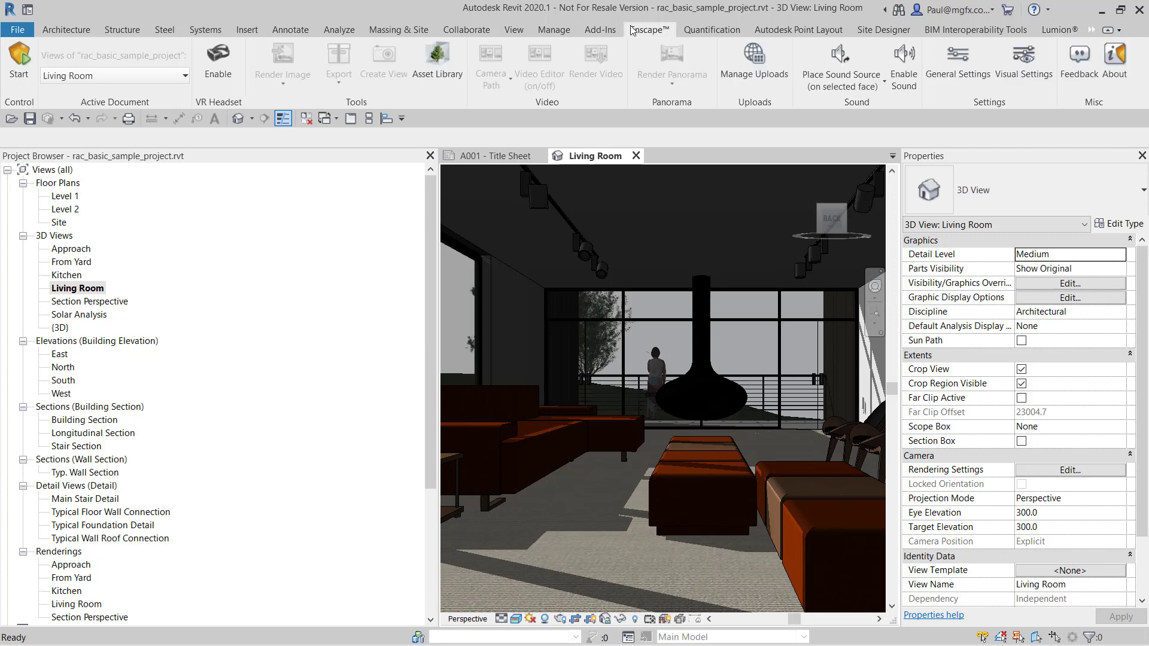
pyautogui.click(432, 62)
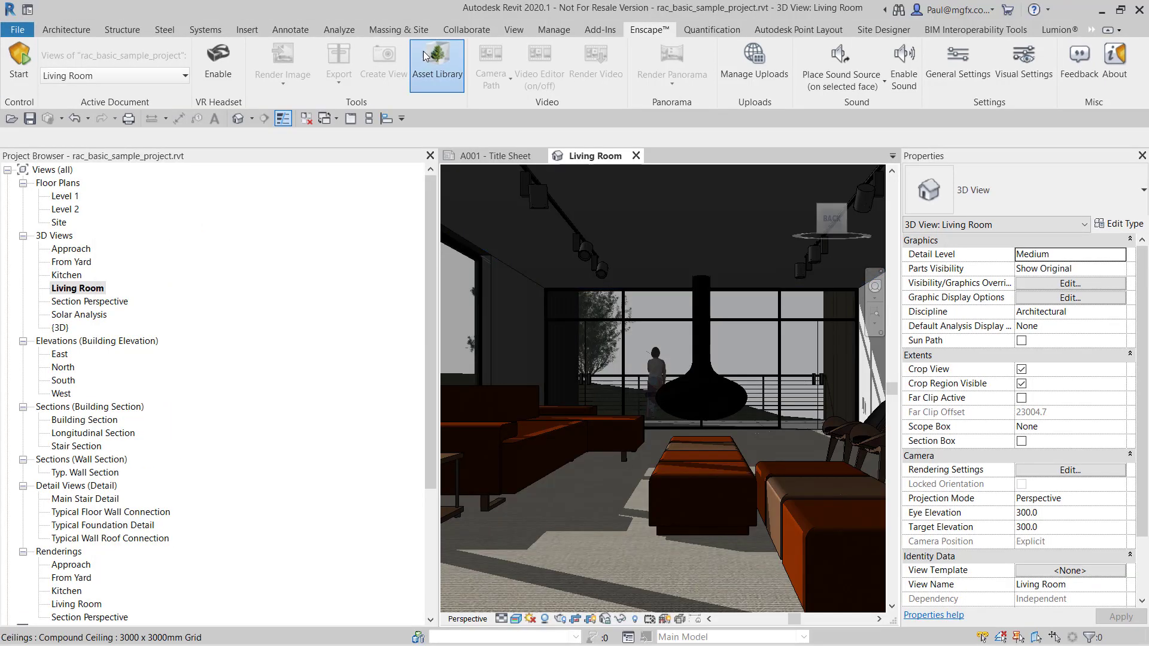
pyautogui.click(425, 56)
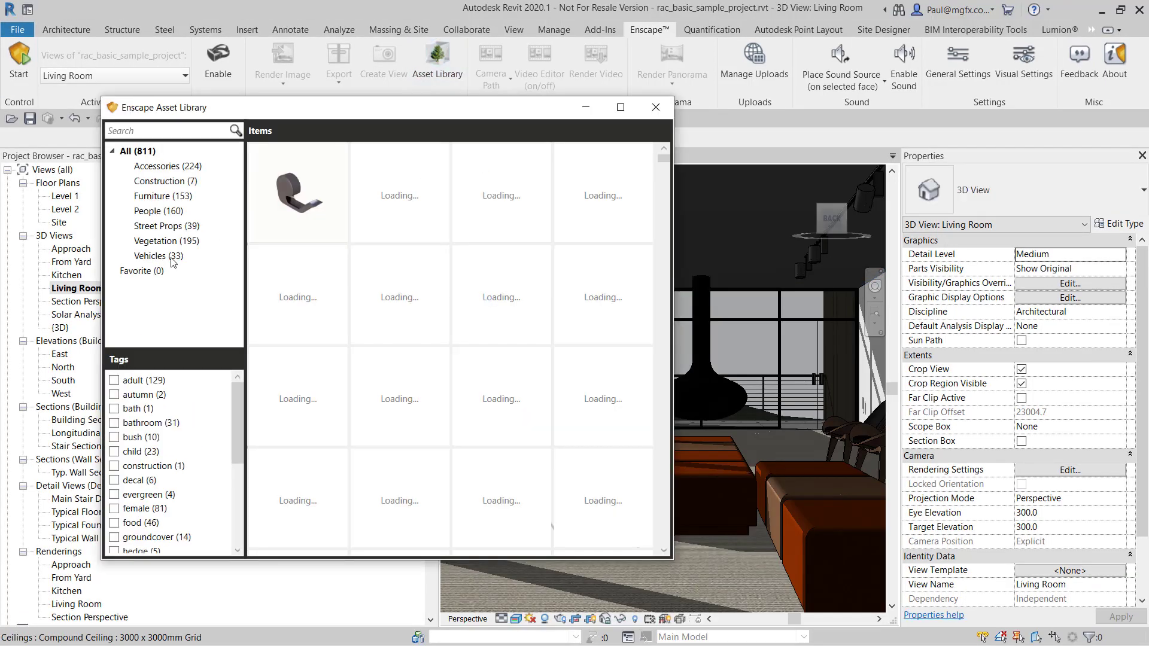
pyautogui.click(145, 212)
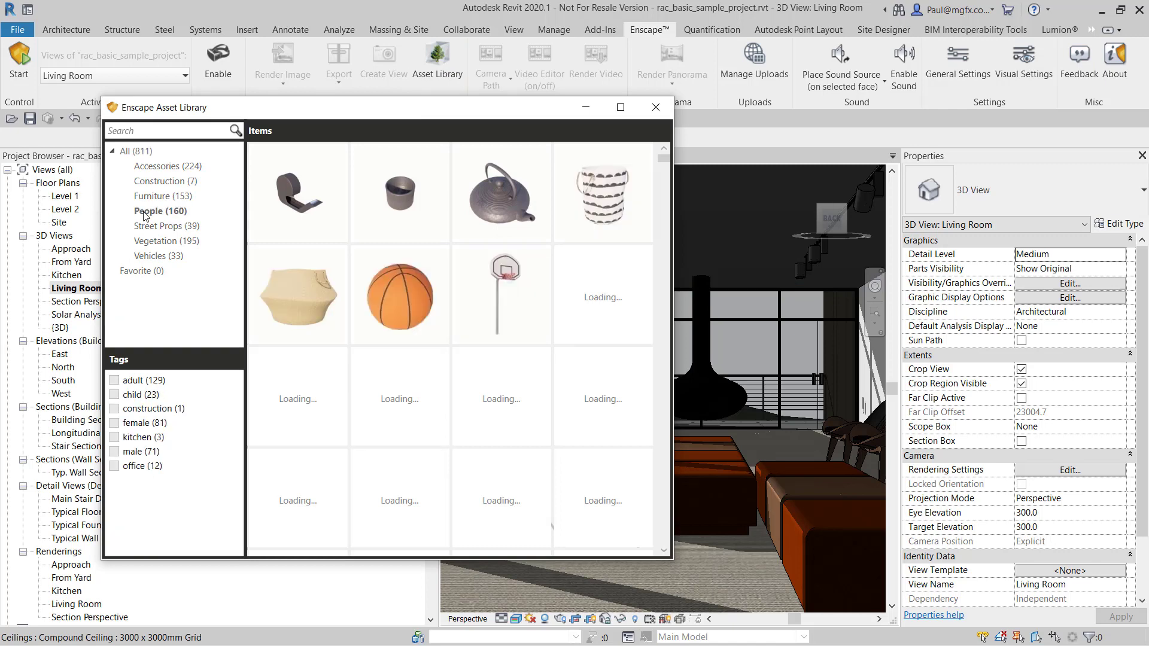
pyautogui.click(141, 425)
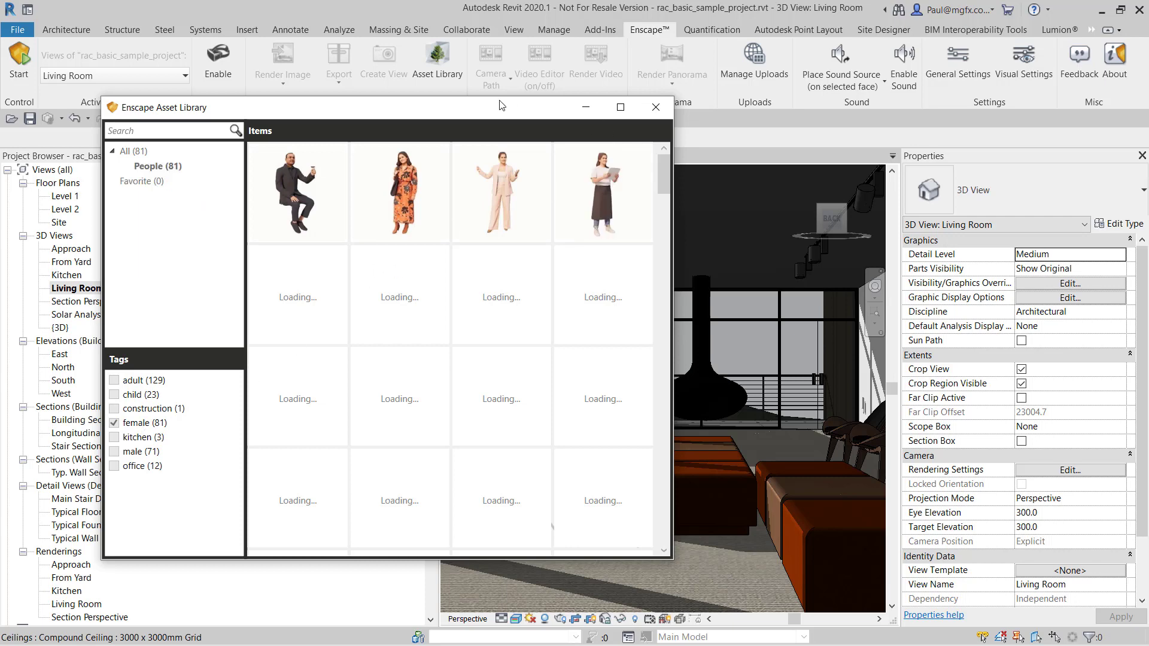
# Step: Place several instances of the waitress holding a menu on the living room floor beside the seating and end the placement
pyautogui.moveTo(501, 106); pyautogui.dragTo(43, 121)
pyautogui.moveTo(143, 189)
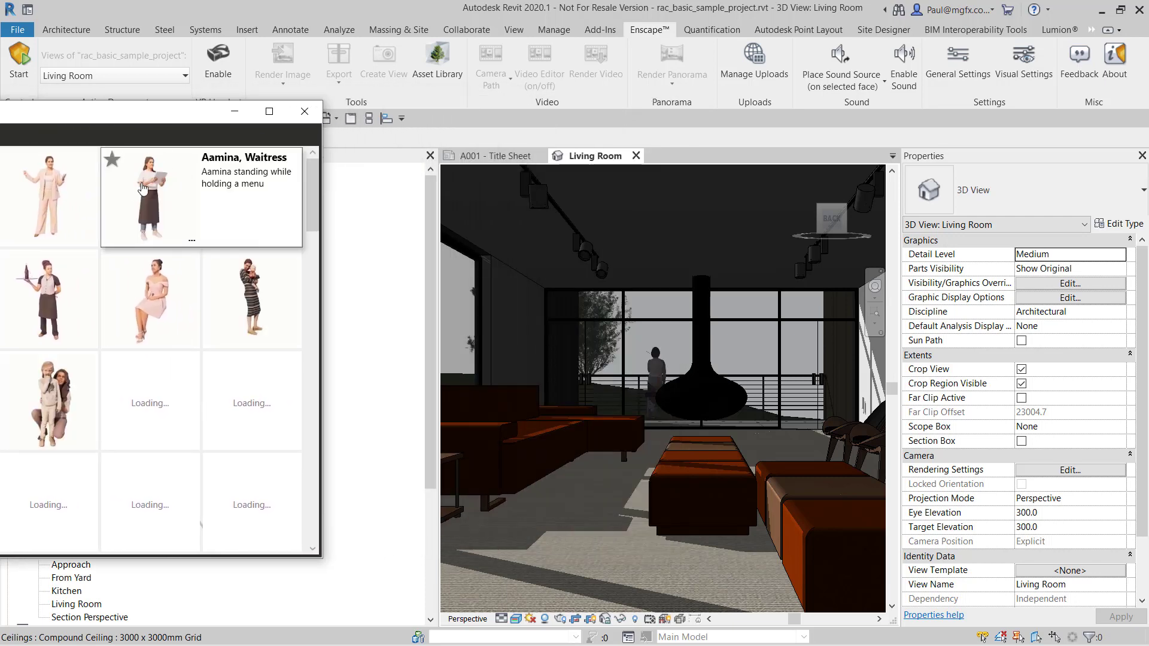
pyautogui.click(142, 189)
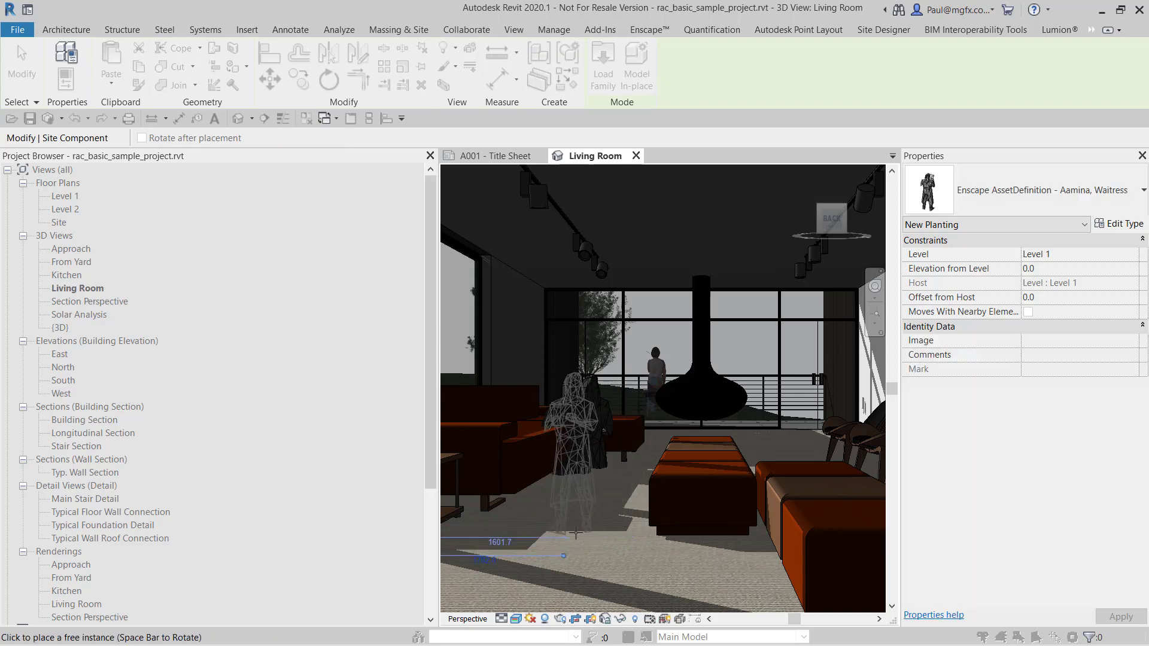
pyautogui.click(516, 619)
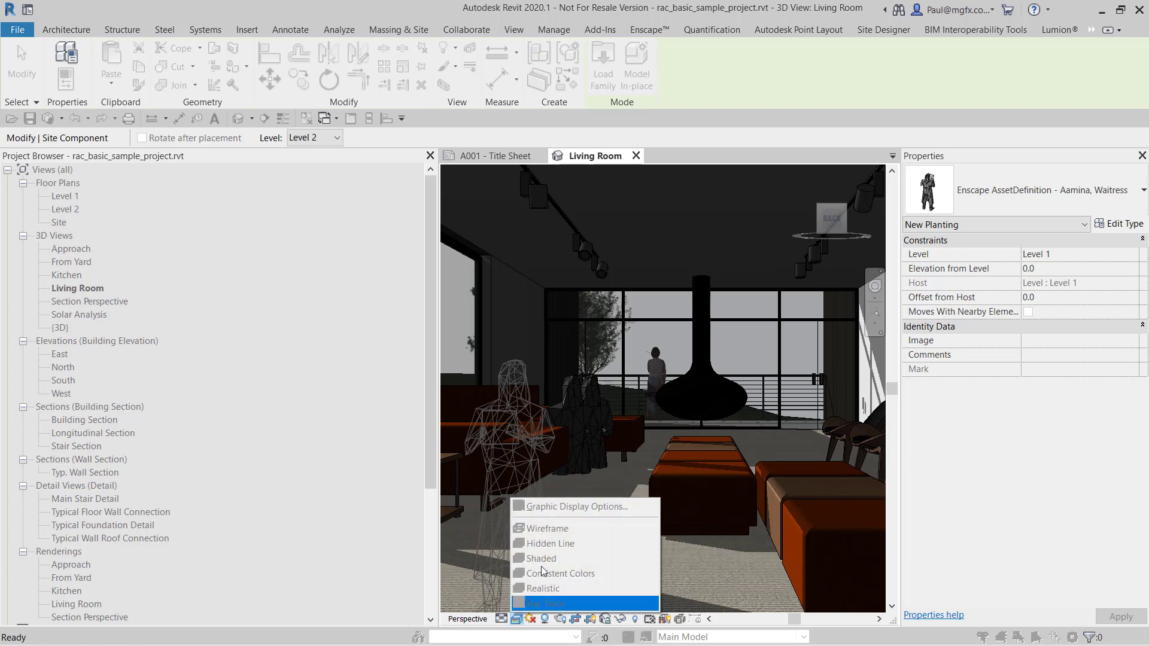
pyautogui.click(585, 483)
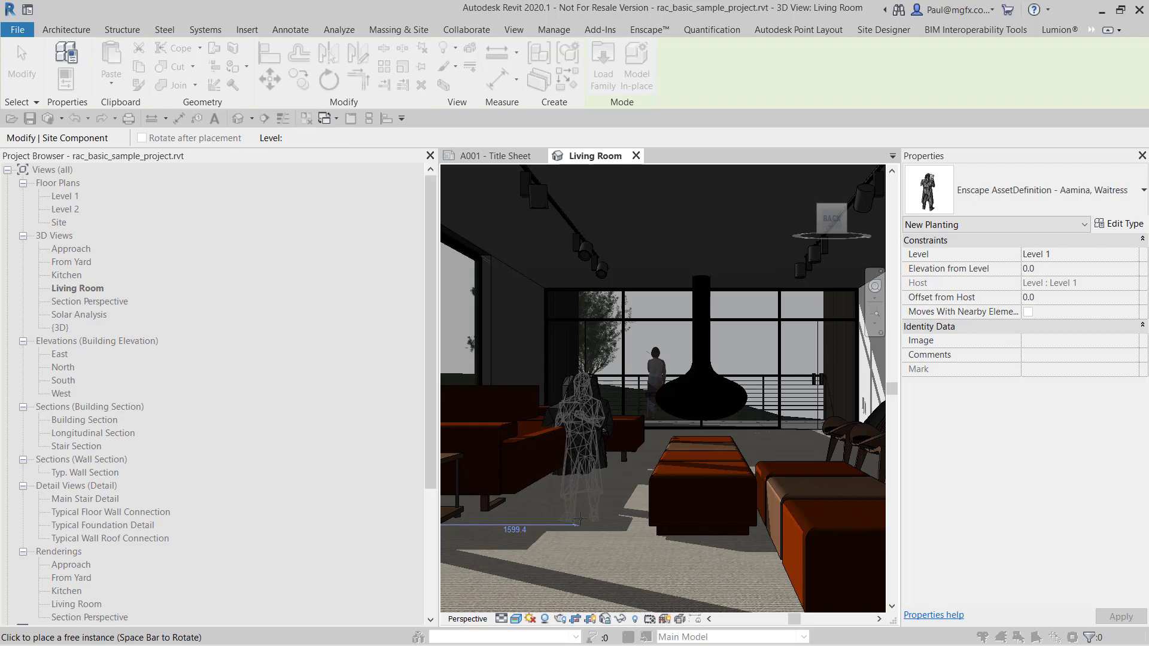
pyautogui.rightClick(579, 520)
pyautogui.click(616, 352)
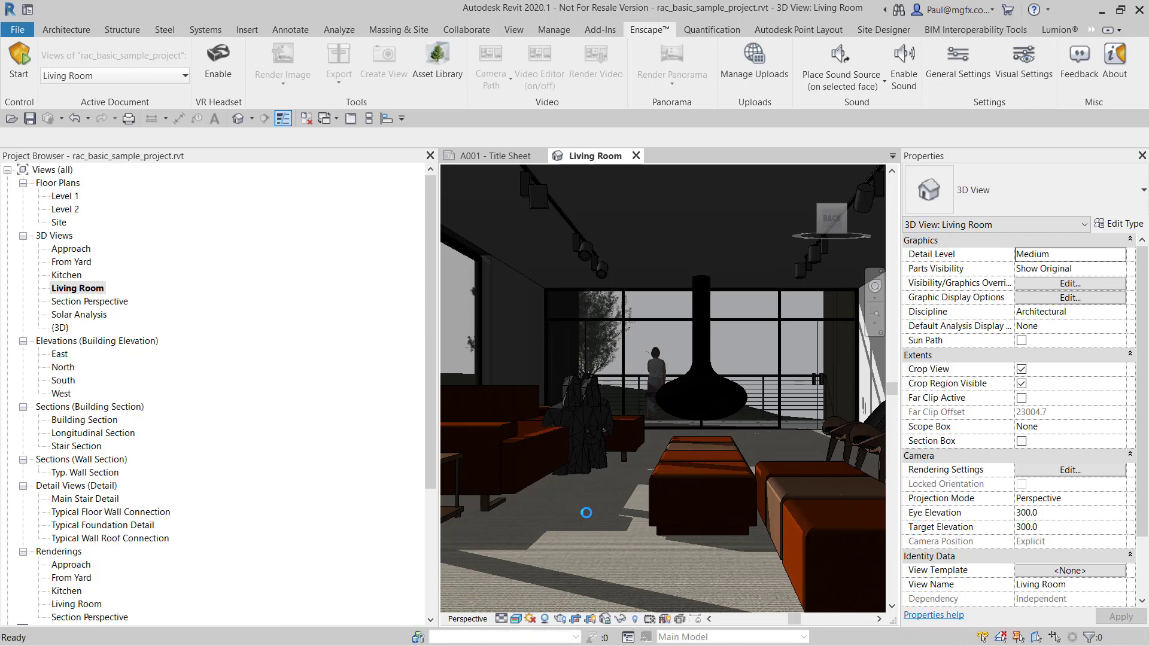
# Step: Cancel placing the standing woman asset and close the Enscape Asset Library
pyautogui.click(617, 512)
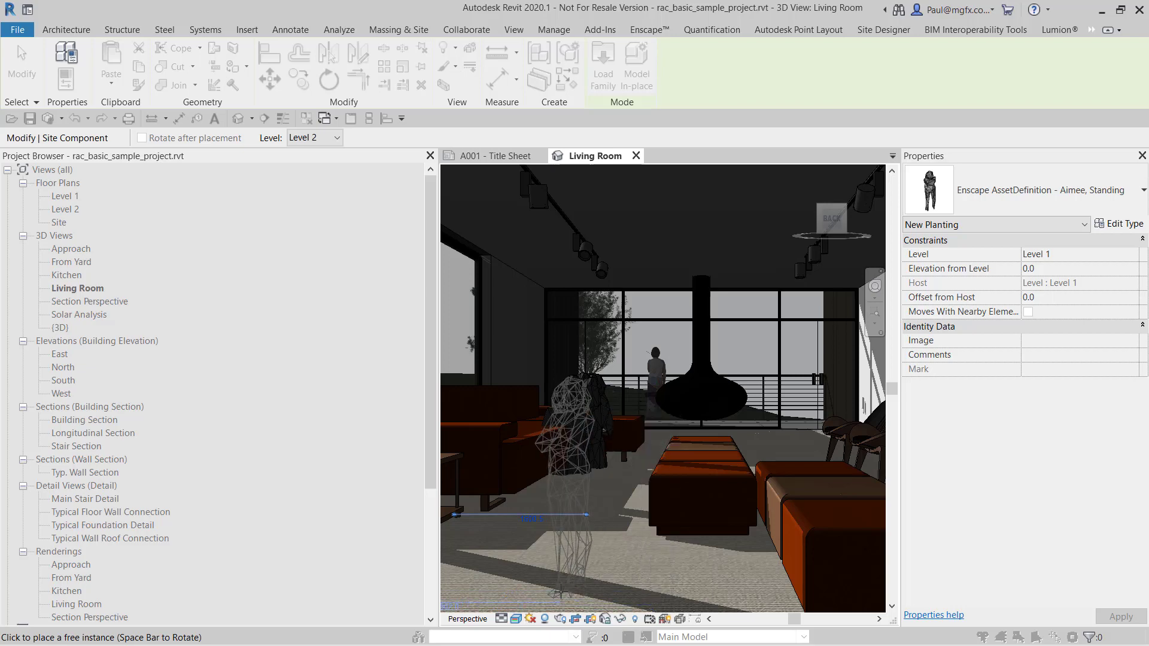
pyautogui.press('Escape')
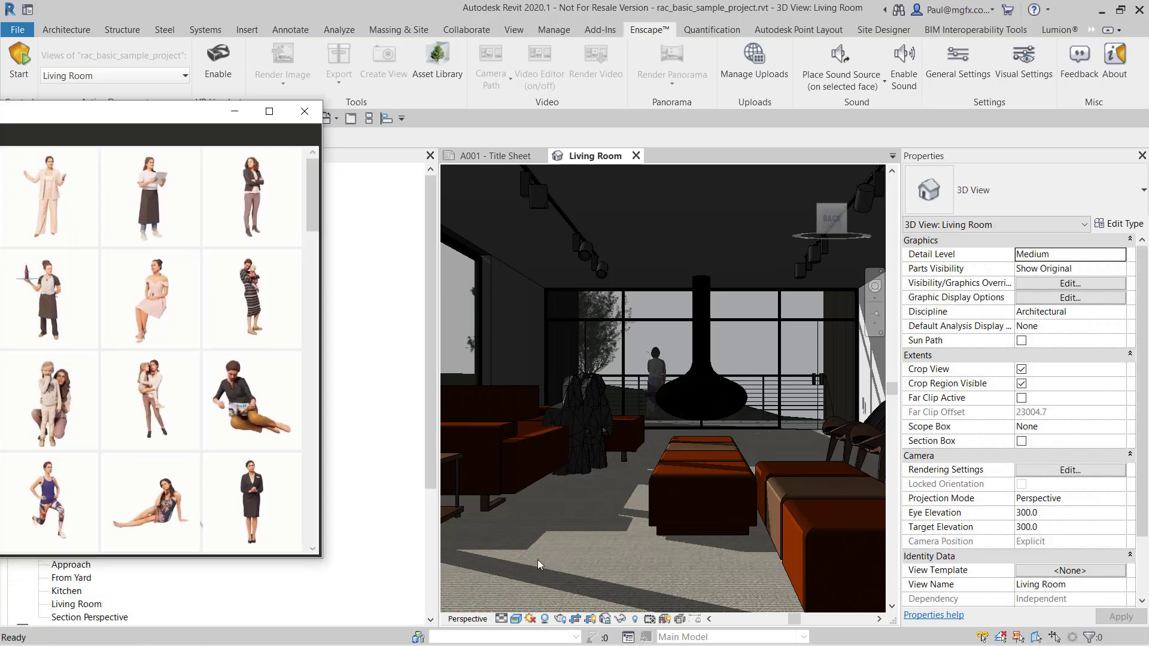
pyautogui.click(303, 112)
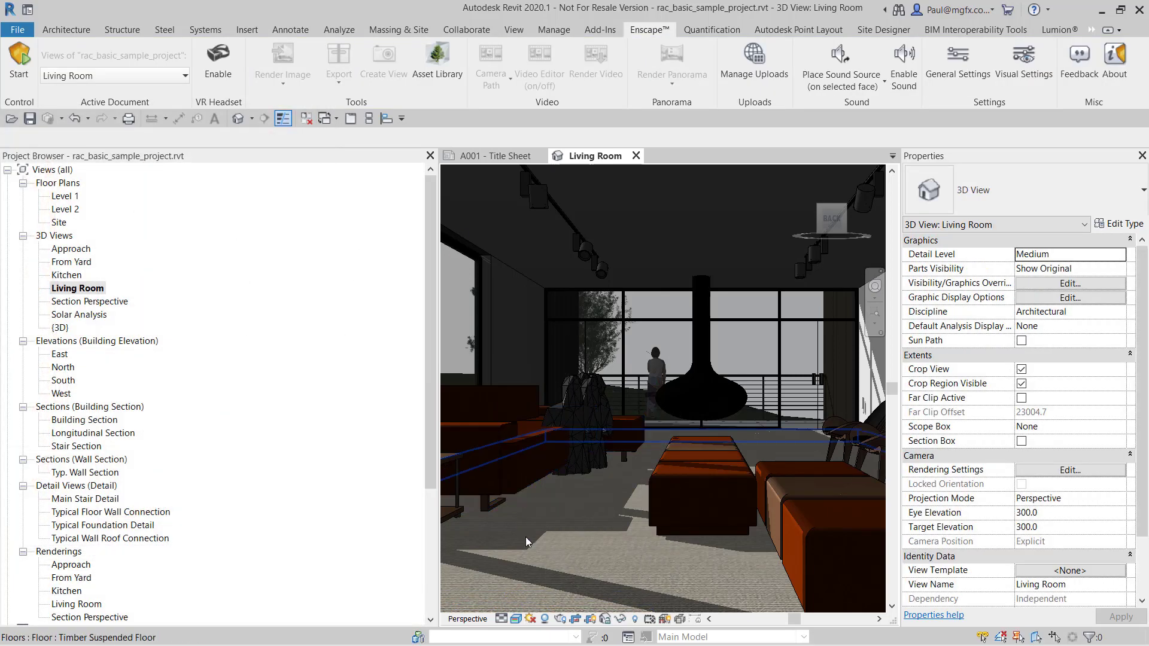
pyautogui.click(516, 619)
pyautogui.click(560, 574)
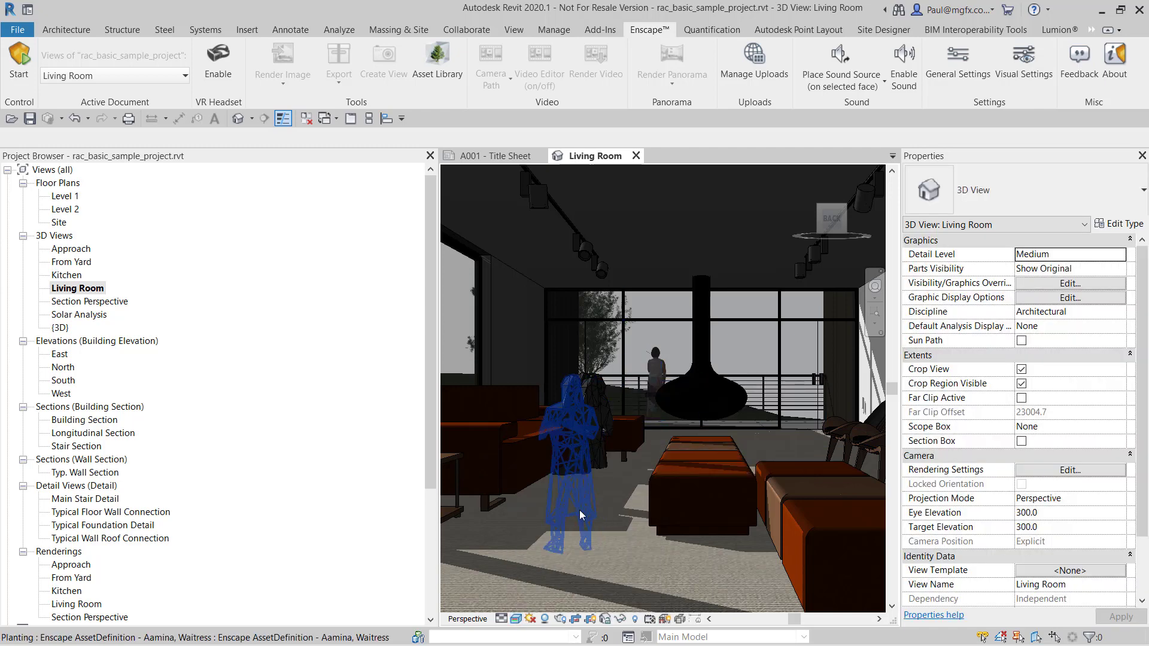
pyautogui.moveTo(602, 411); pyautogui.dragTo(582, 401)
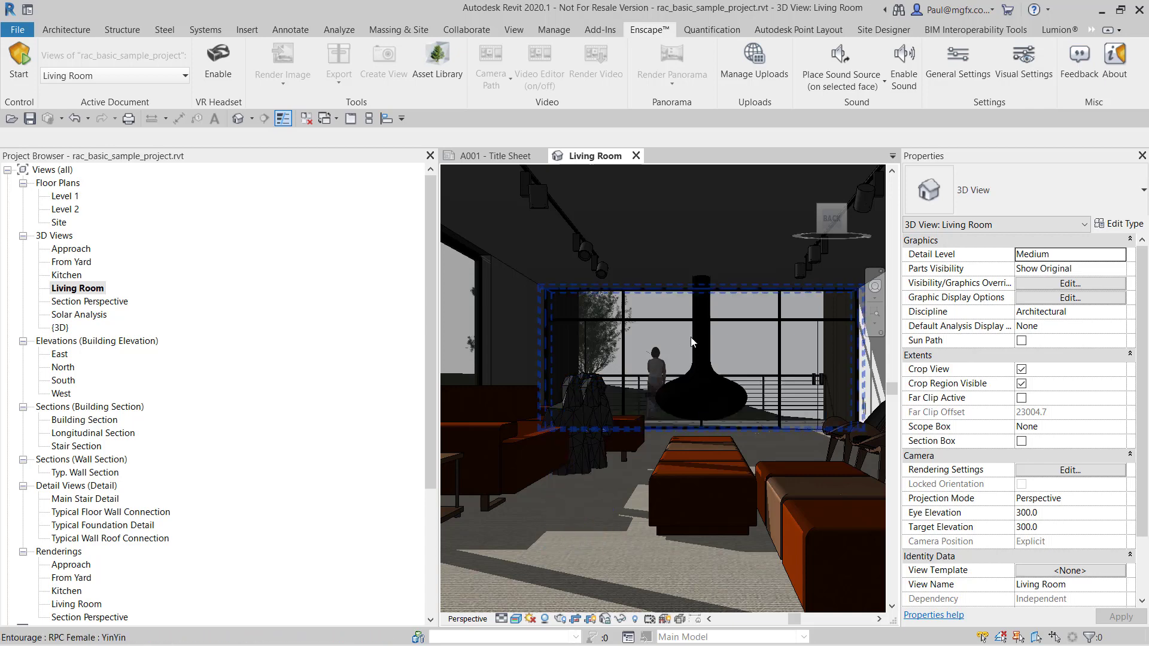
# Step: Set the level of the nearest waitress beside the seating to Level 1 Living Rm
pyautogui.click(874, 286)
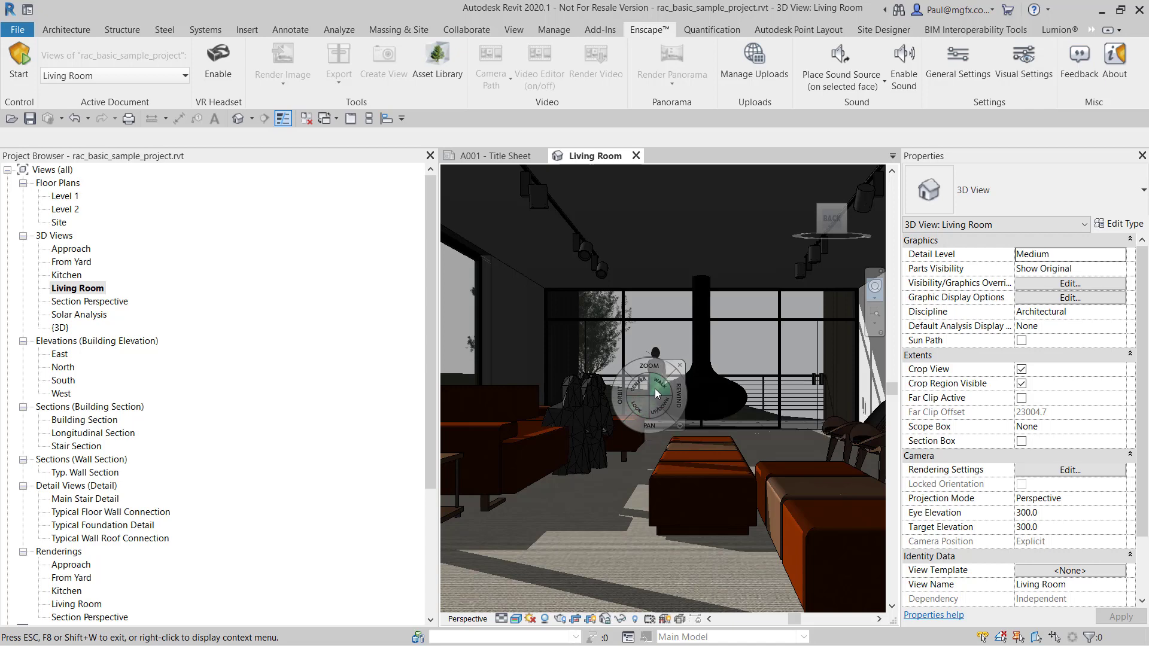
pyautogui.moveTo(655, 389)
pyautogui.mouseDown()
pyautogui.moveTo(655, 523)
pyautogui.moveTo(624, 519)
pyautogui.moveTo(595, 492)
pyautogui.moveTo(716, 454)
pyautogui.moveTo(654, 429)
pyautogui.mouseUp()
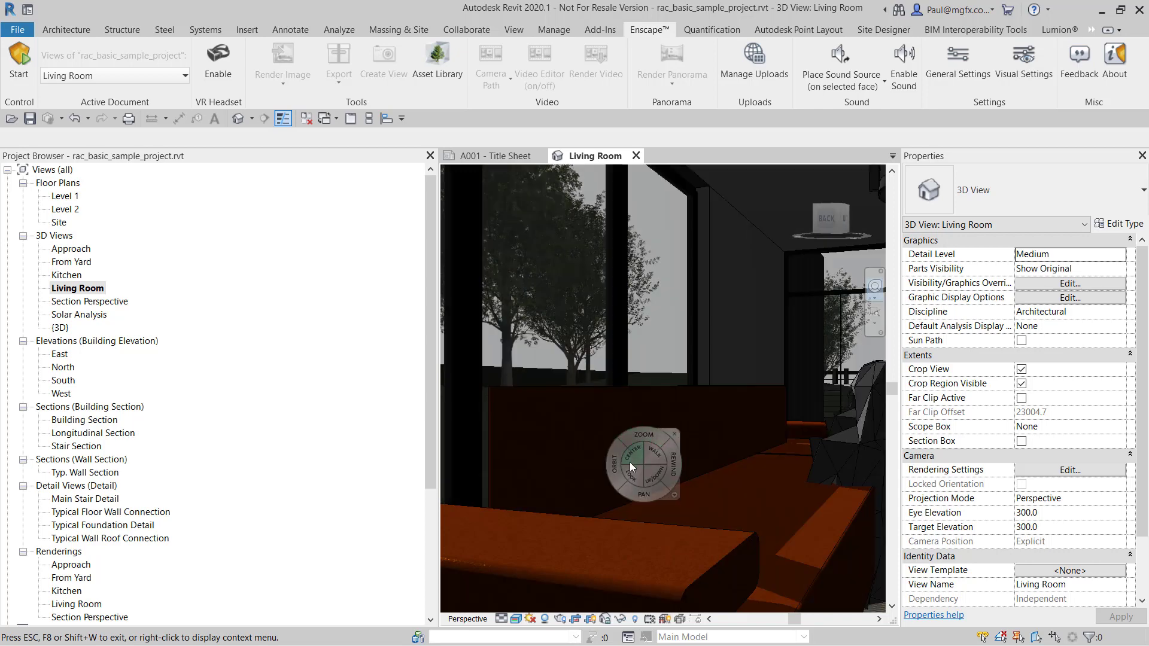
pyautogui.moveTo(630, 470); pyautogui.dragTo(721, 478)
pyautogui.moveTo(651, 413); pyautogui.dragTo(641, 405)
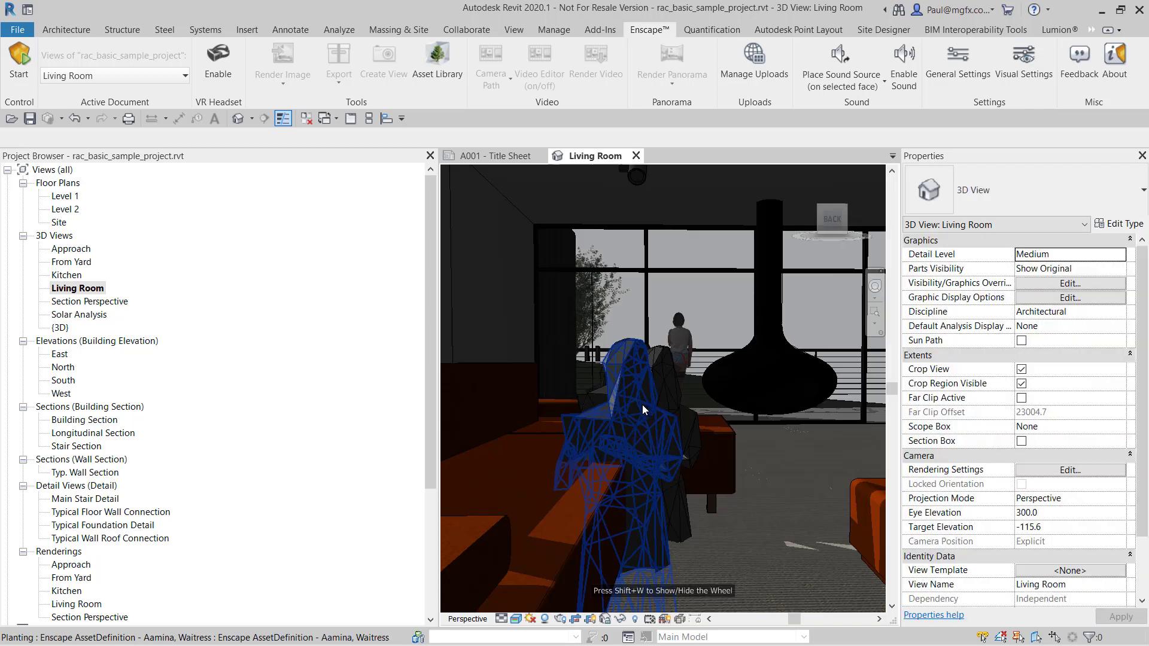
pyautogui.click(634, 376)
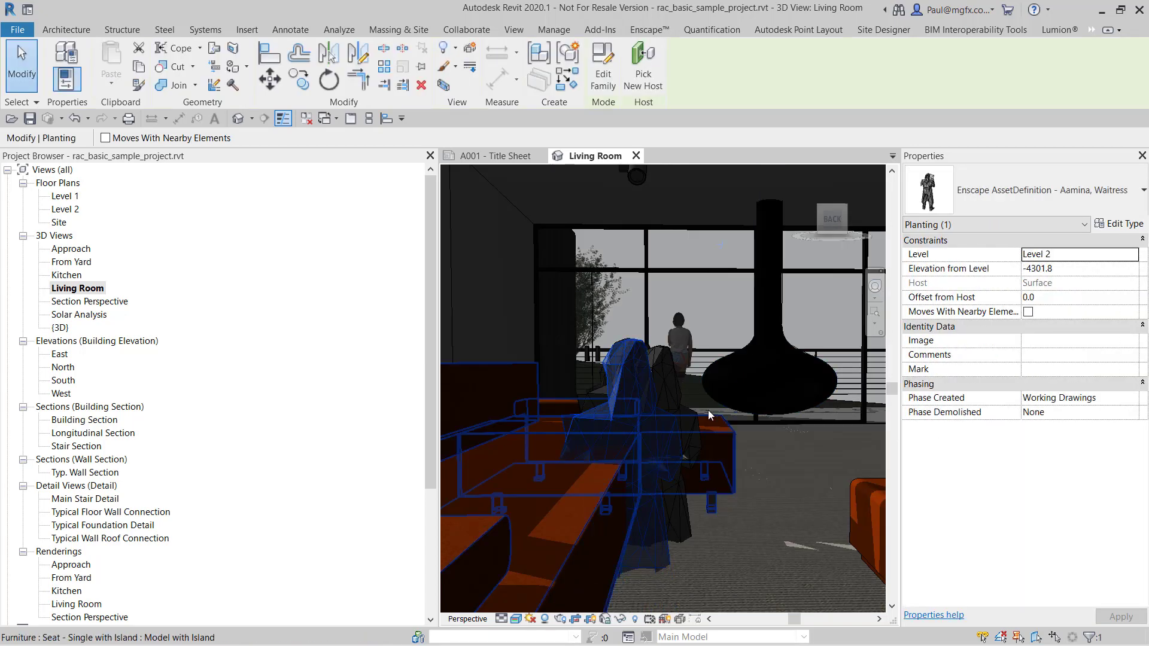
pyautogui.click(1123, 257)
pyautogui.click(1133, 255)
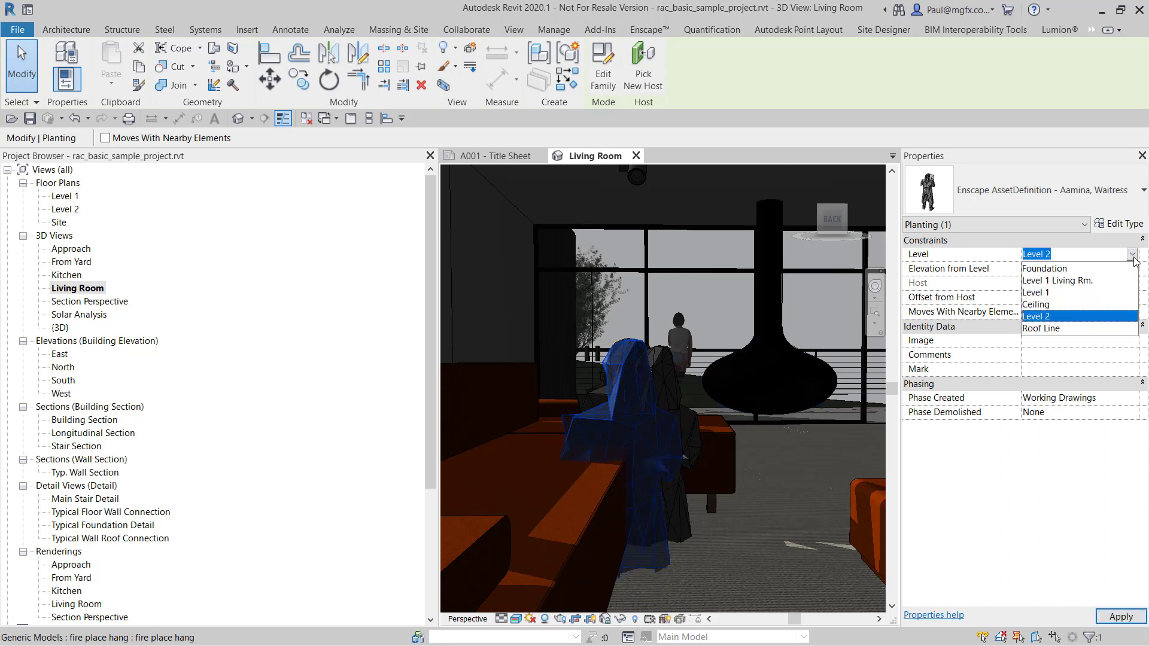
pyautogui.click(1062, 282)
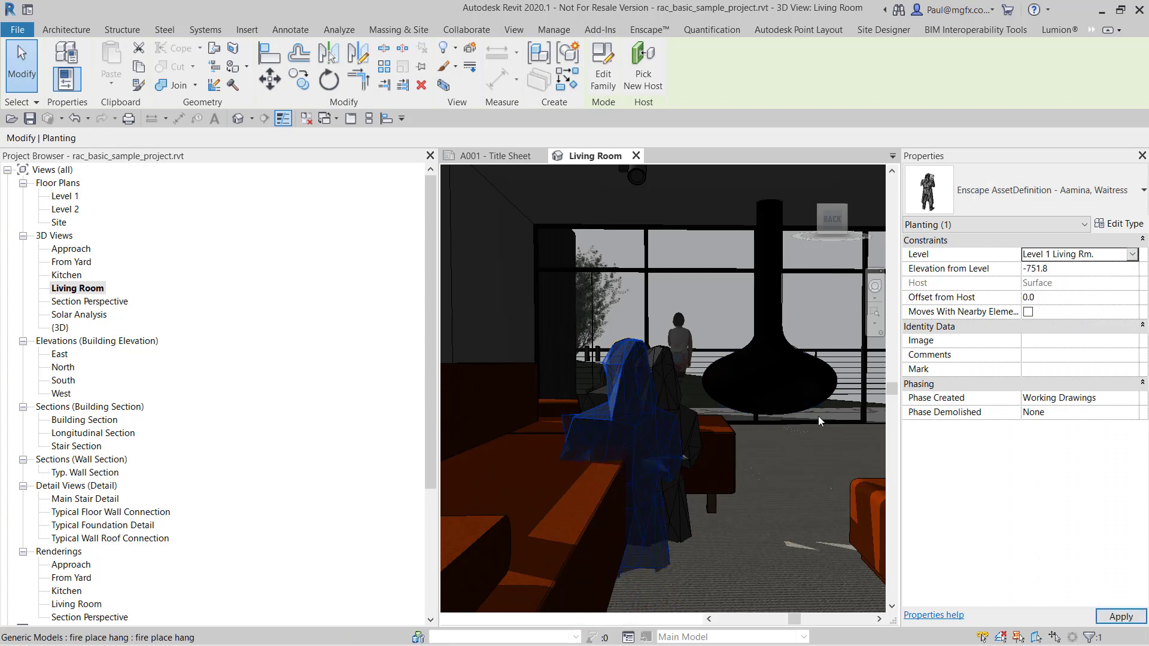
# Step: Set the nearest waitress's Elevation from Level to 0 and deselect her
pyautogui.click(665, 395)
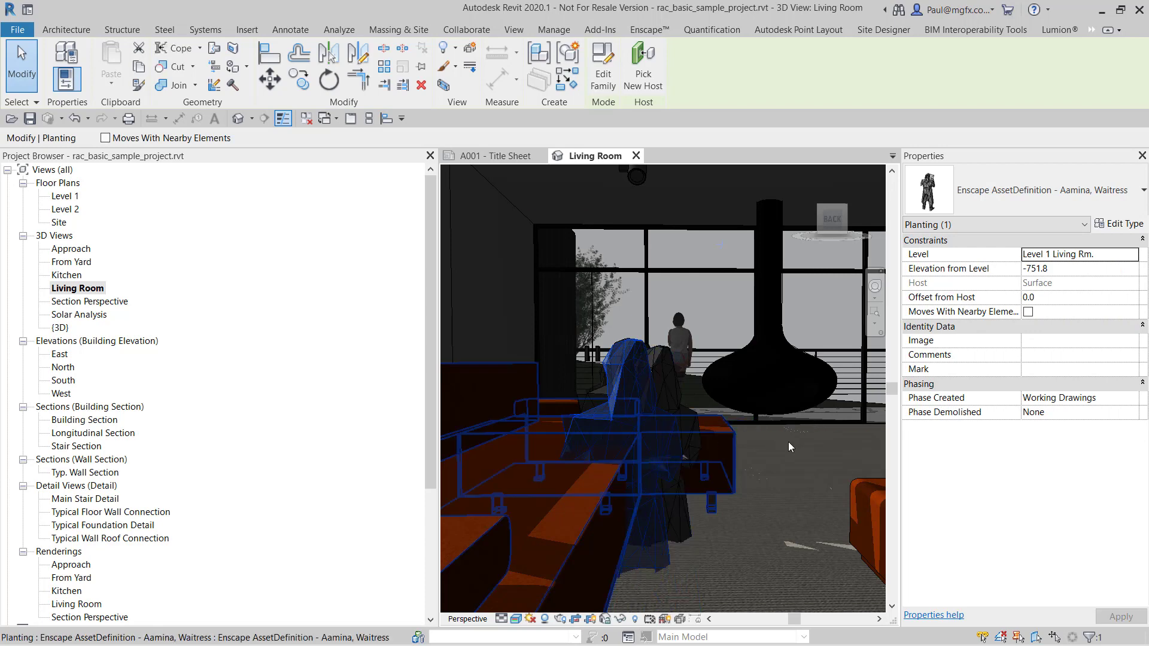
pyautogui.click(1071, 270)
pyautogui.write('0')
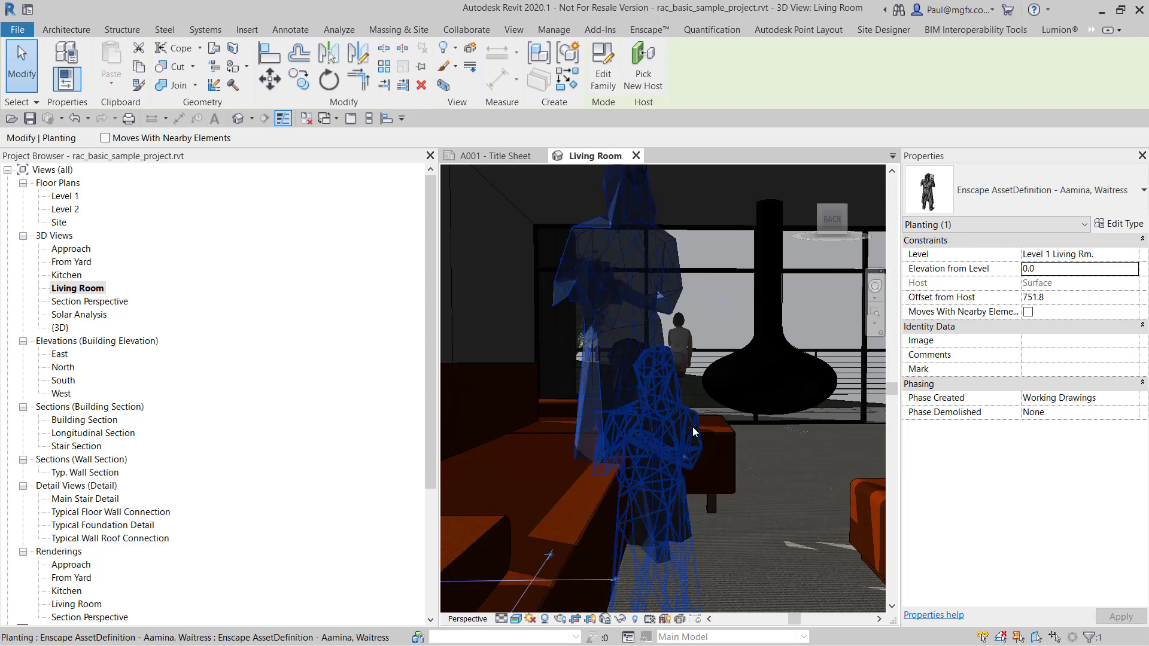
pyautogui.press('Escape')
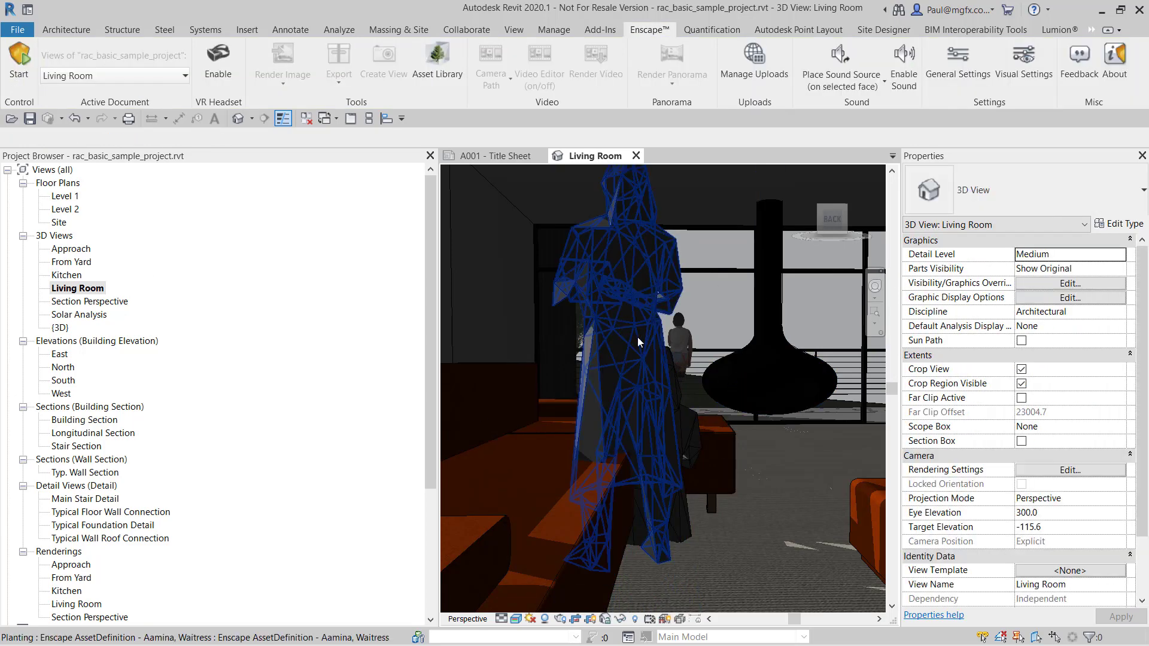
pyautogui.moveTo(638, 343); pyautogui.dragTo(771, 369)
pyautogui.press('Escape')
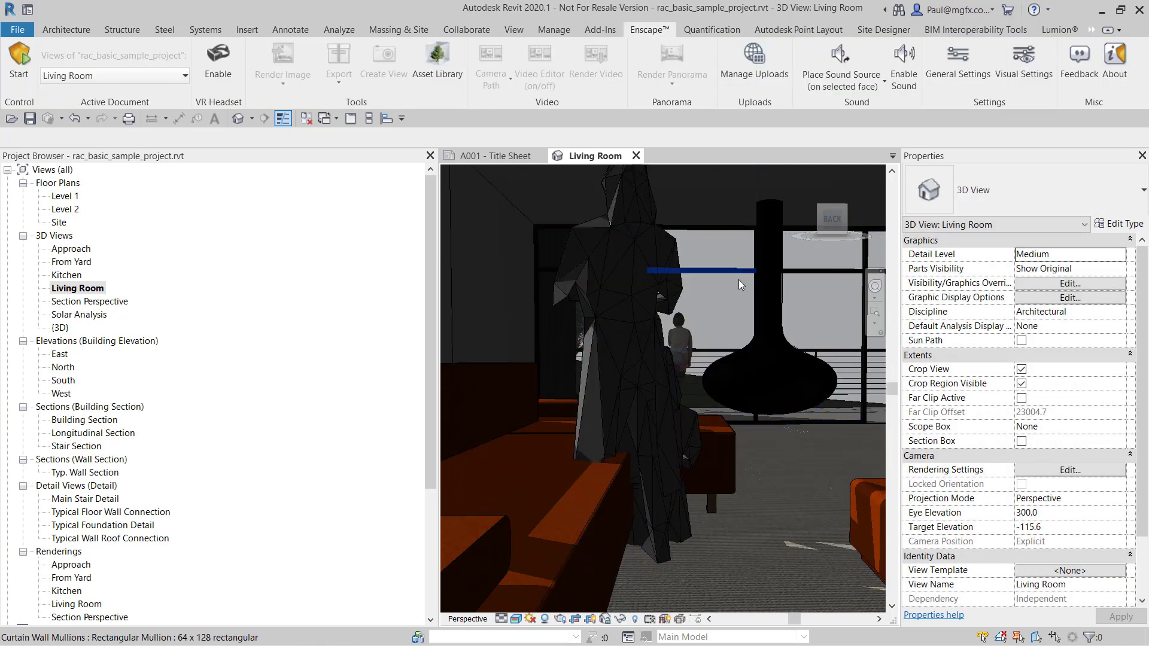
# Step: Try the Consistent Colors visual style on the Living Room view and settle on Hidden Line
pyautogui.click(516, 618)
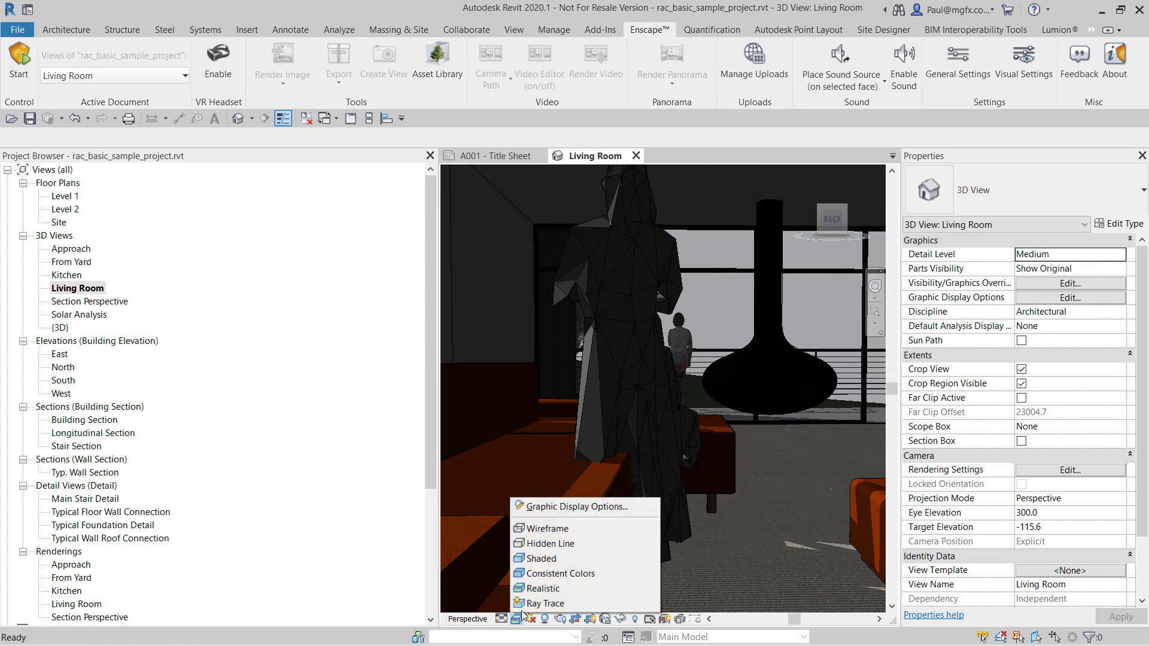
pyautogui.click(551, 569)
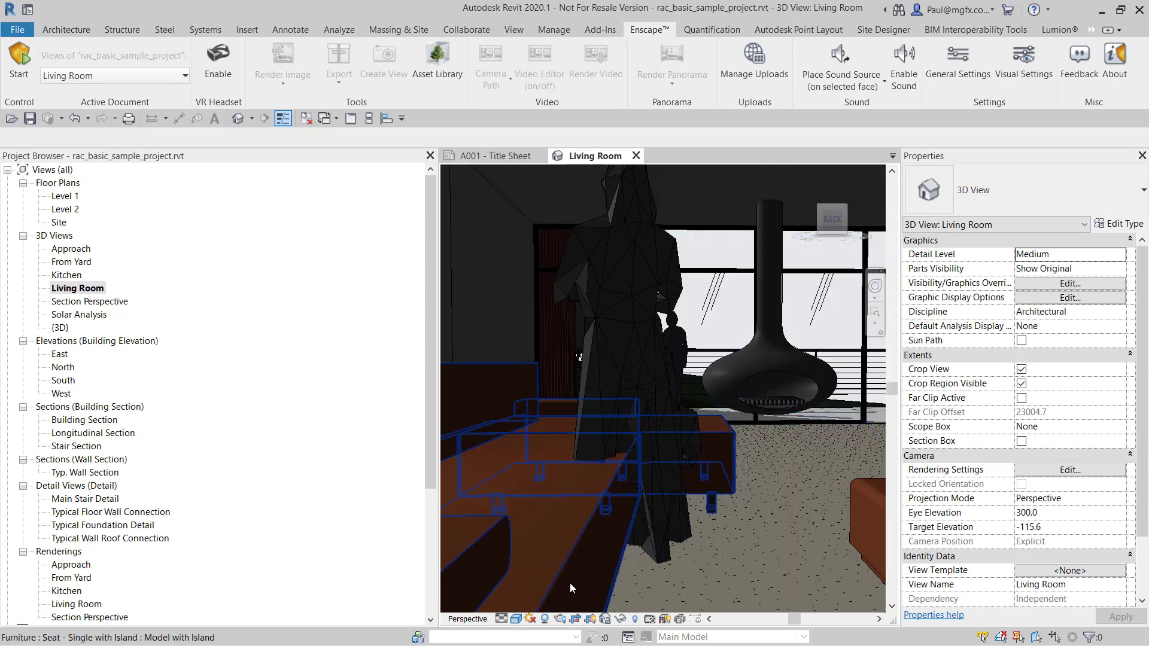
pyautogui.click(515, 619)
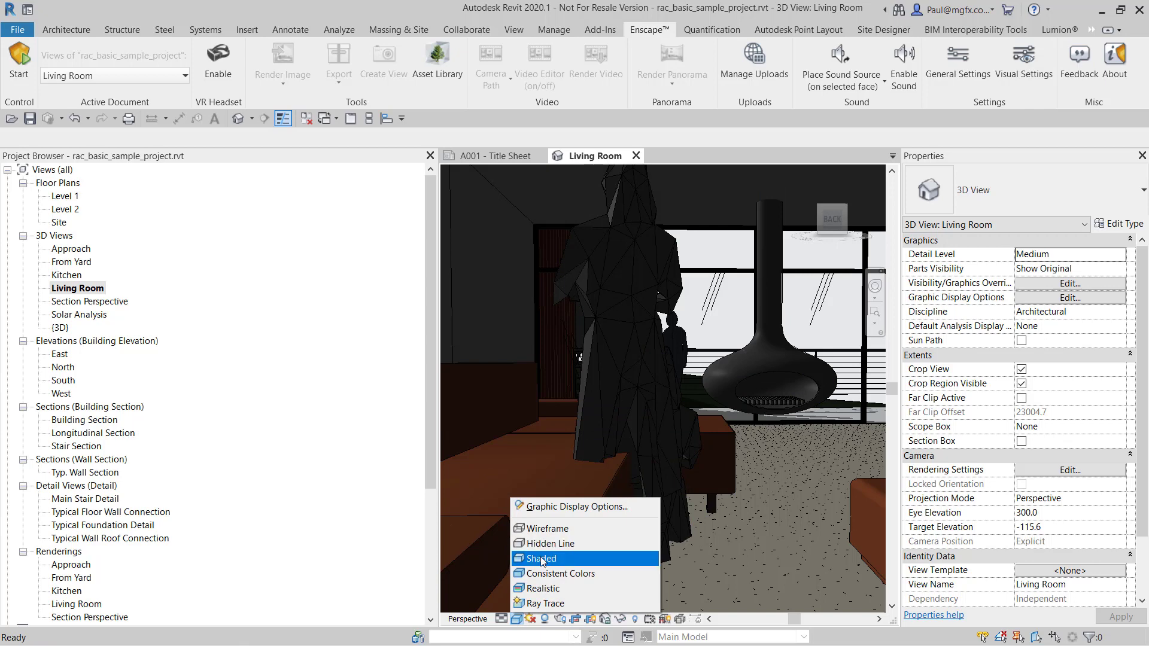
pyautogui.click(545, 543)
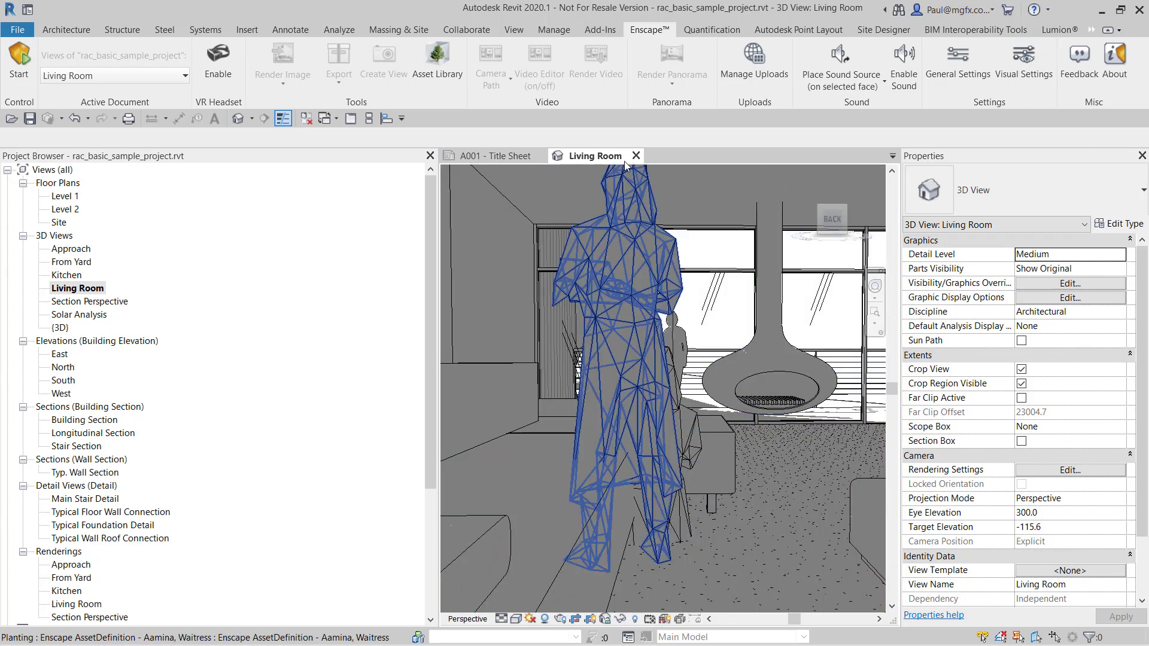
# Step: Examine the type properties of the raised waitress asset, close them unchanged and return to the Enscape tools
pyautogui.click(641, 268)
pyautogui.click(1123, 221)
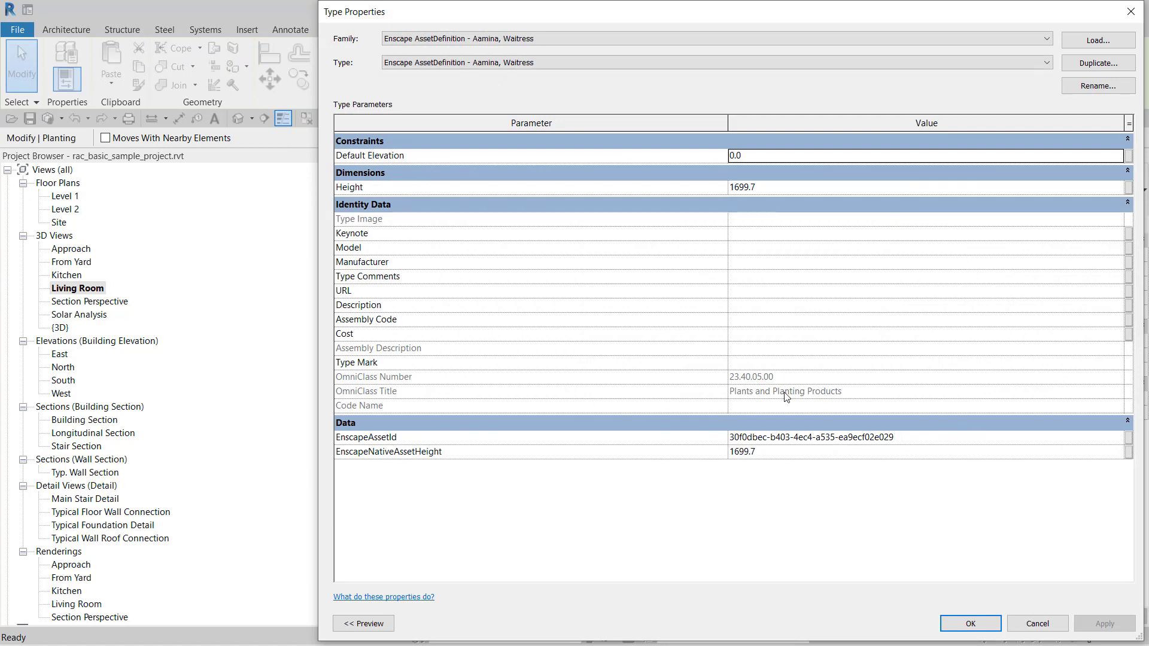
pyautogui.click(1130, 12)
pyautogui.click(650, 30)
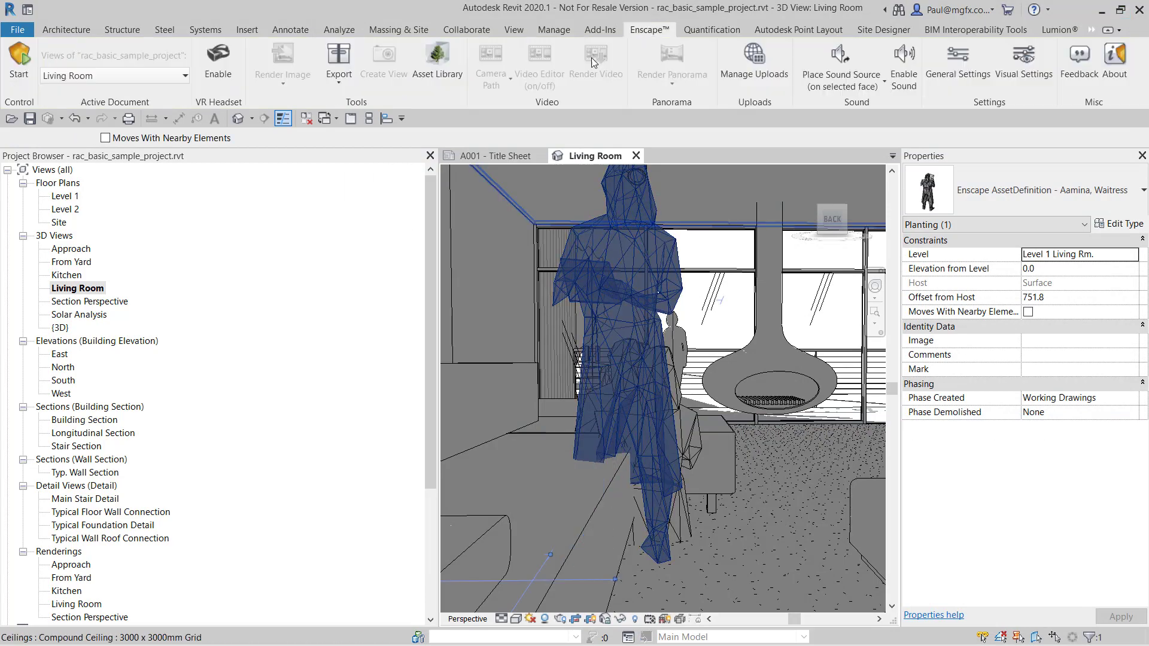
pyautogui.press('Escape')
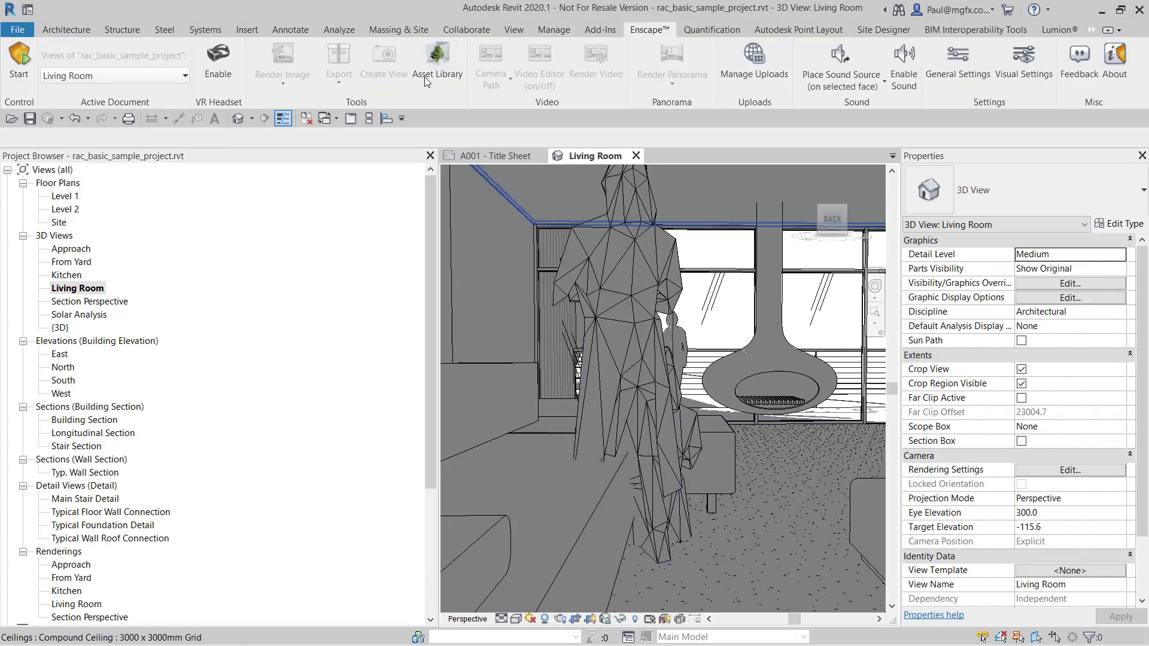
# Step: Start Enscape with the Living Room view and fly past the waitresses to inspect the rendered room
pyautogui.click(19, 65)
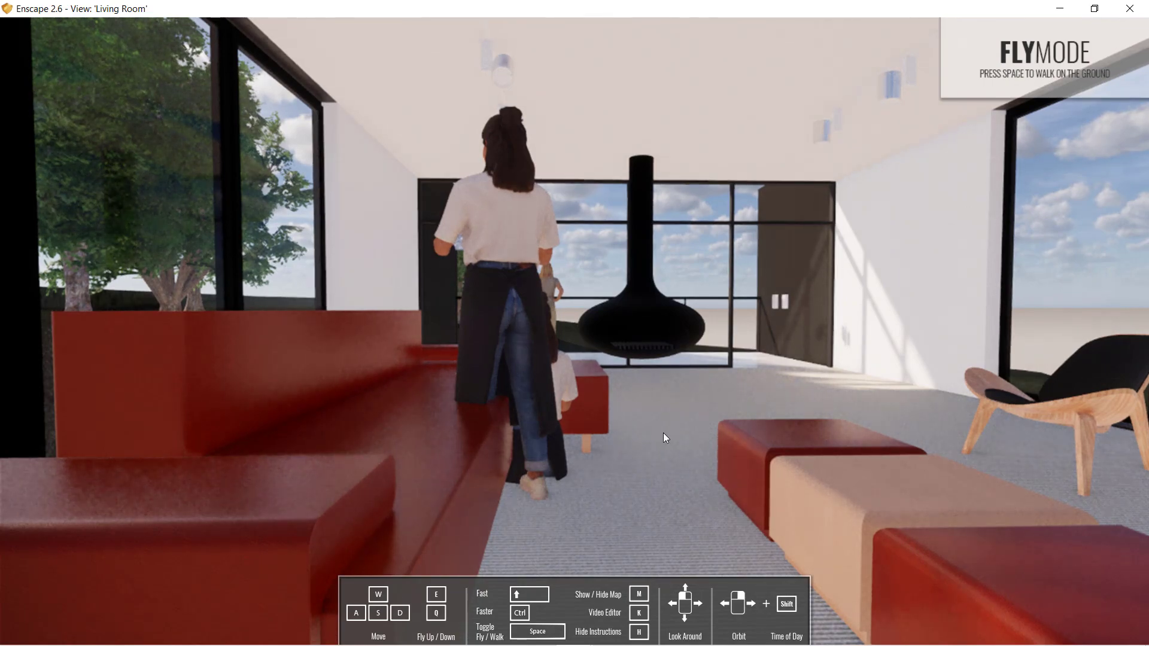
pyautogui.moveTo(580, 391); pyautogui.dragTo(670, 497)
pyautogui.press('w')
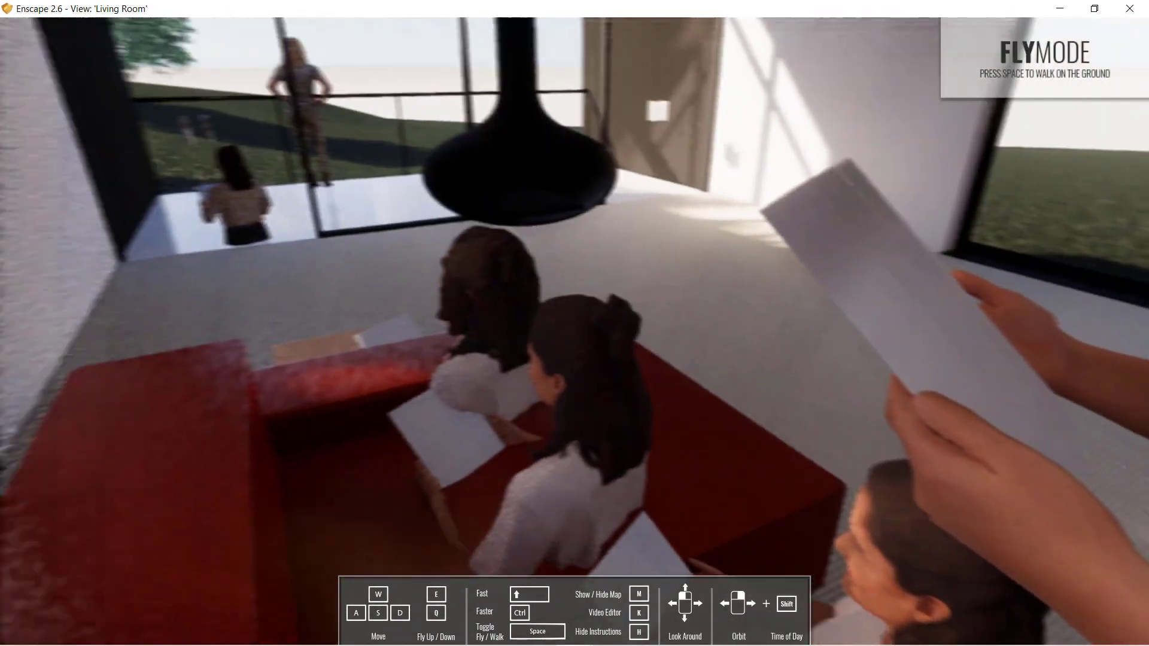